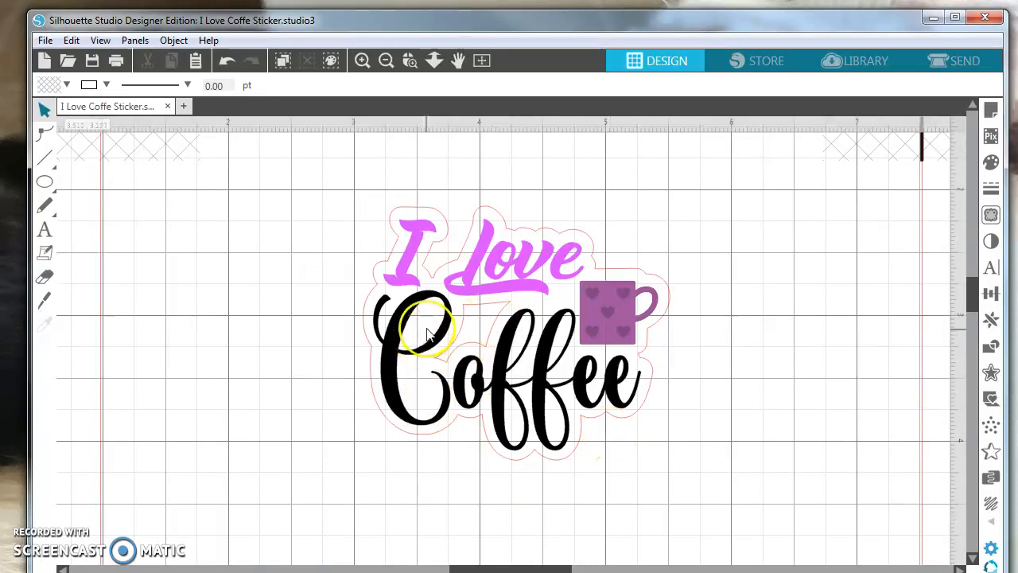
Step: Move the finished, outlined I Love Coffee sticker off the page onto the gray work area
left_click(402, 342)
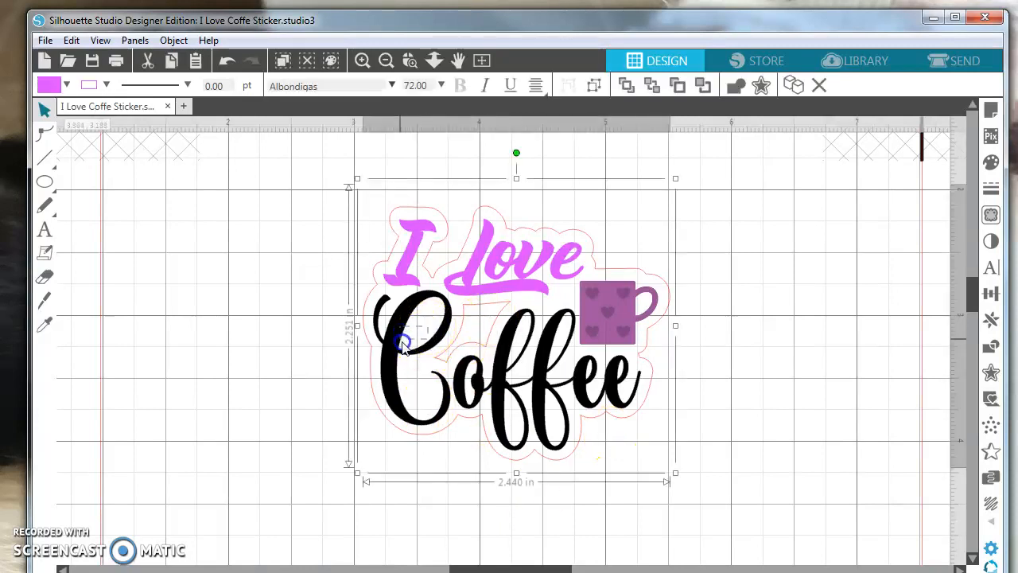
left_click(429, 411)
left_click_drag(413, 427, 52, 478)
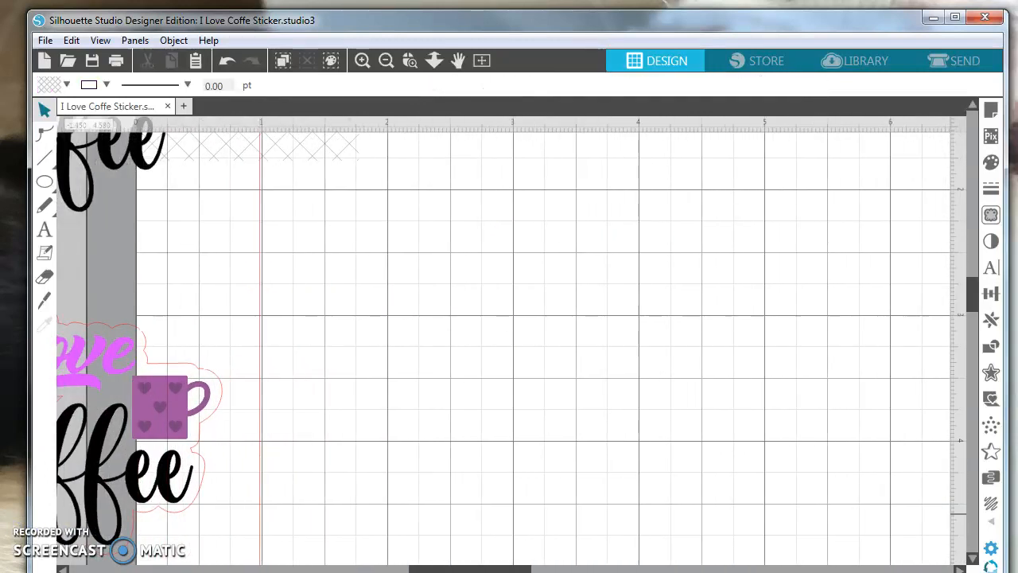
Step: Place the loose Coffee text, mug and I Love text on the page, moving the outlined sticker clear of them
left_click(386, 61)
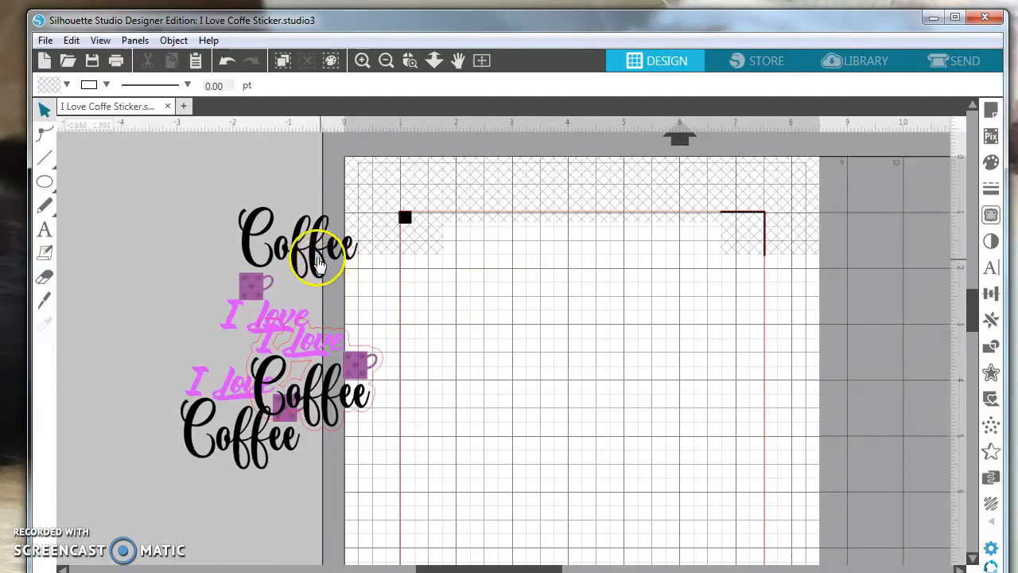
left_click_drag(311, 254, 680, 394)
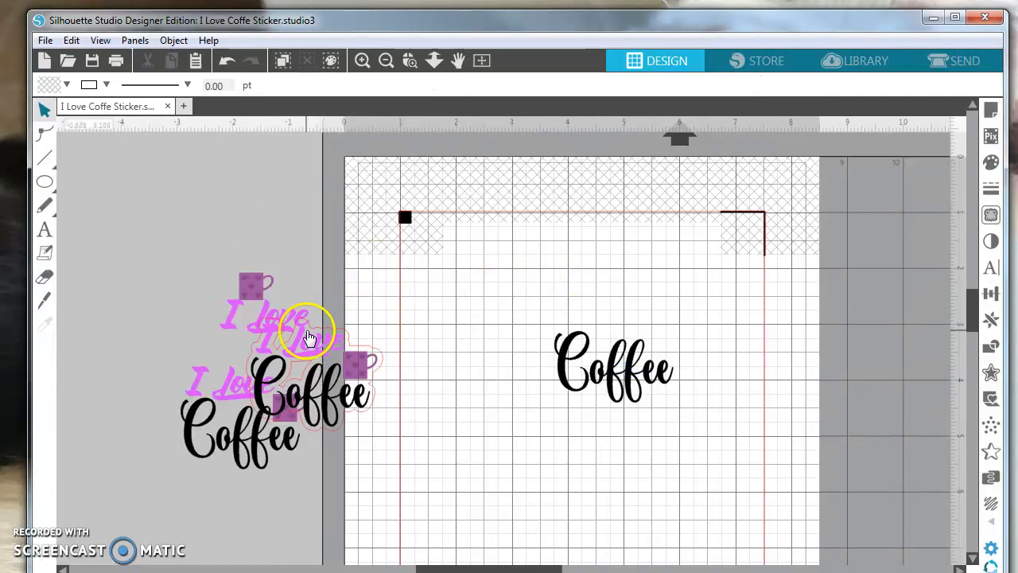
left_click_drag(292, 358, 121, 194)
left_click(194, 308)
left_click_drag(249, 284, 614, 439)
left_click_drag(264, 326, 572, 302)
left_click(714, 400)
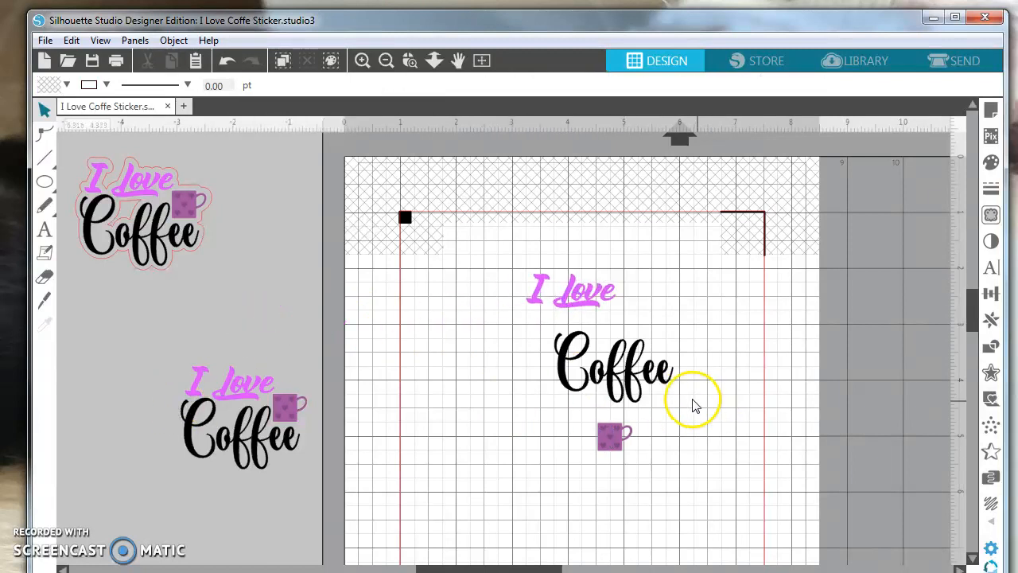
Step: Add a new text object reading "I Love" on the empty part of the page beside the existing lettering
left_click(362, 61)
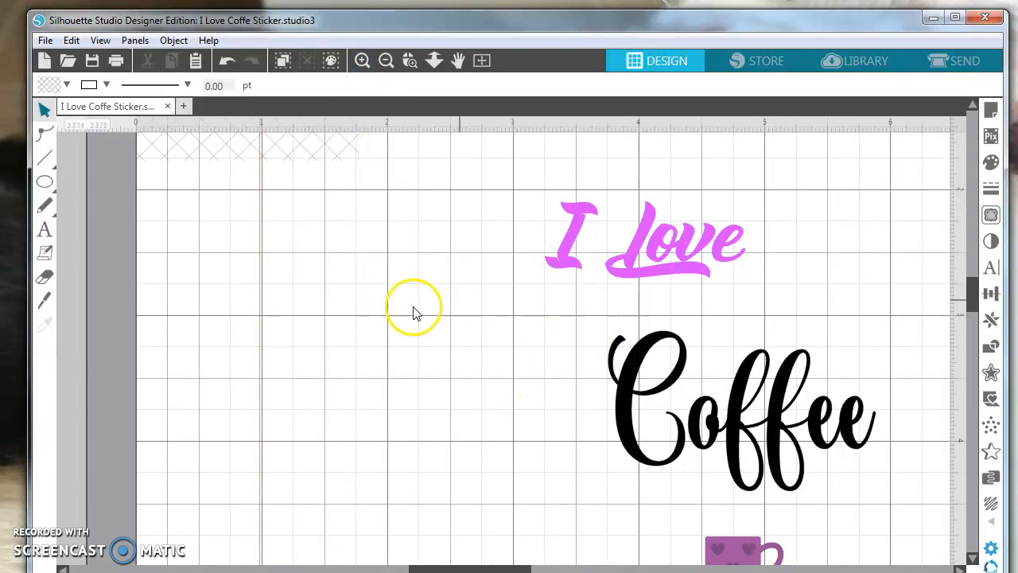
left_click(46, 237)
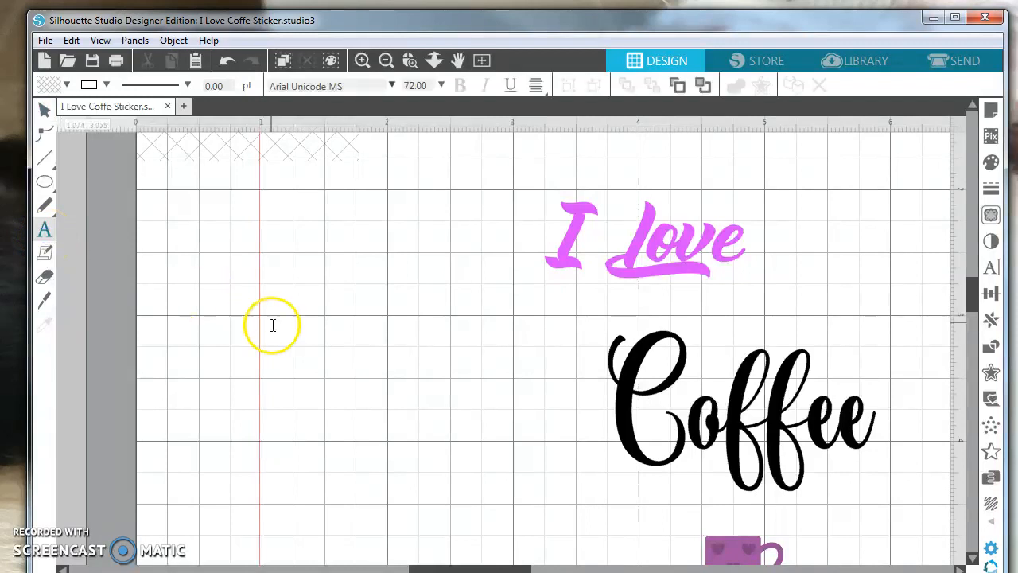
left_click(272, 327)
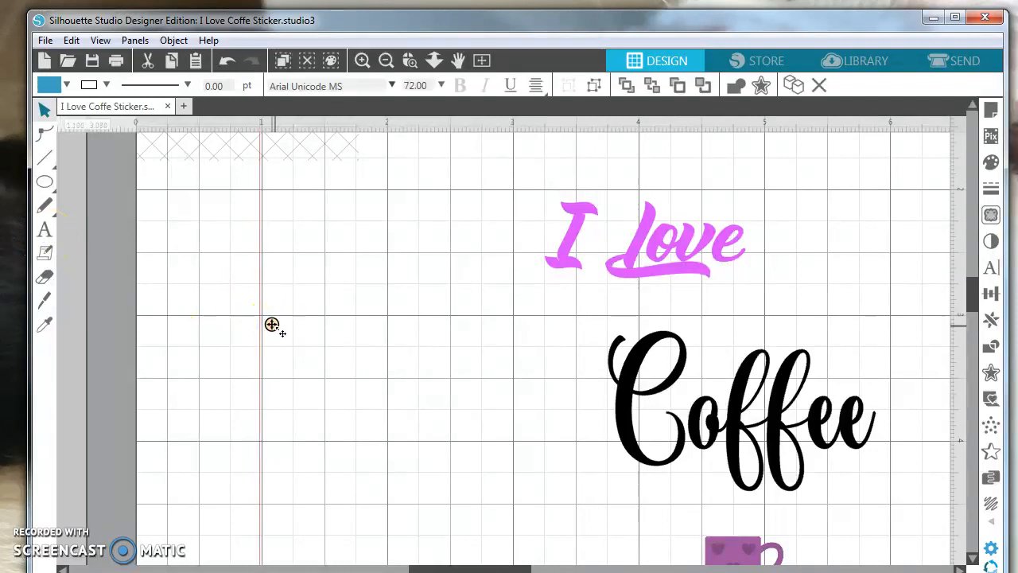
type("I Love")
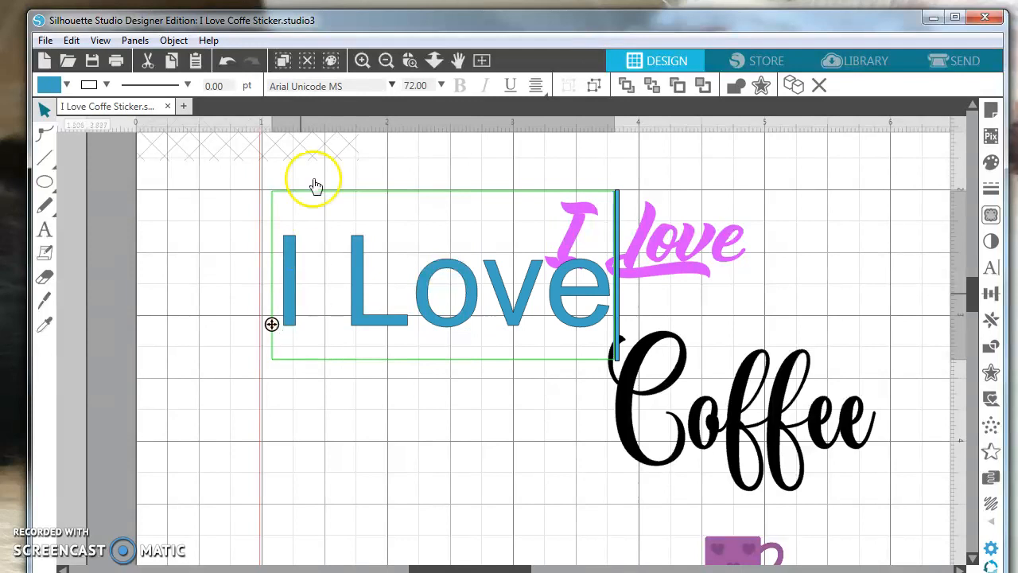
left_click(347, 434)
left_click_drag(381, 336, 318, 365)
Step: Give the new I Love text a pink fill and pink outline like those of the existing I Love lettering
left_click(612, 295)
left_click(693, 257)
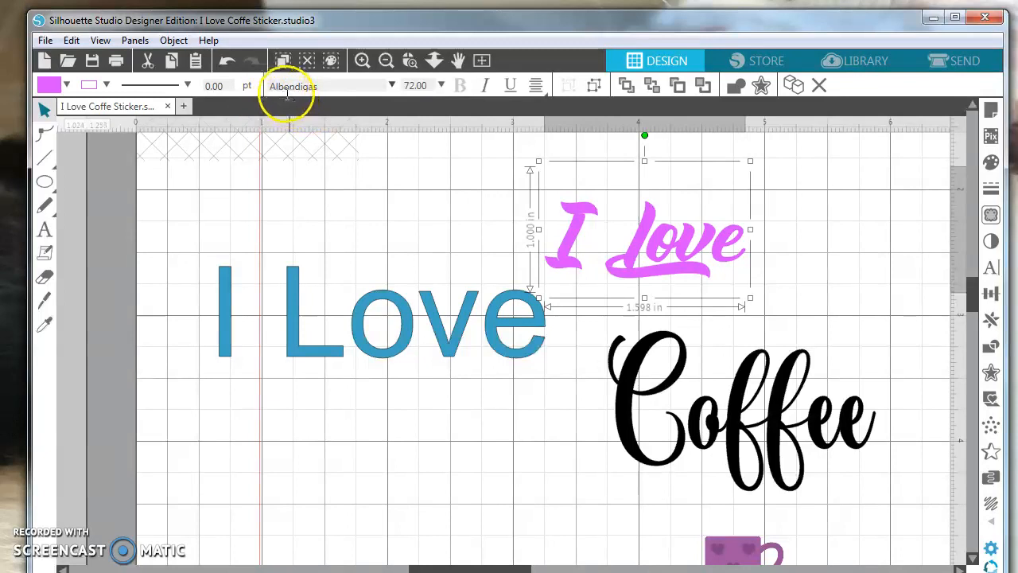
left_click(301, 355)
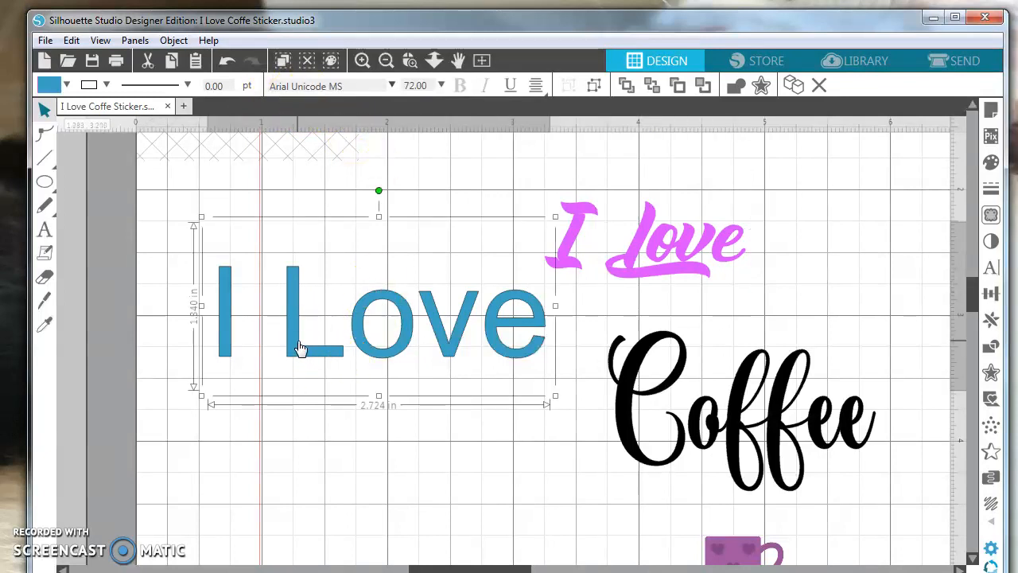
right_click(300, 345)
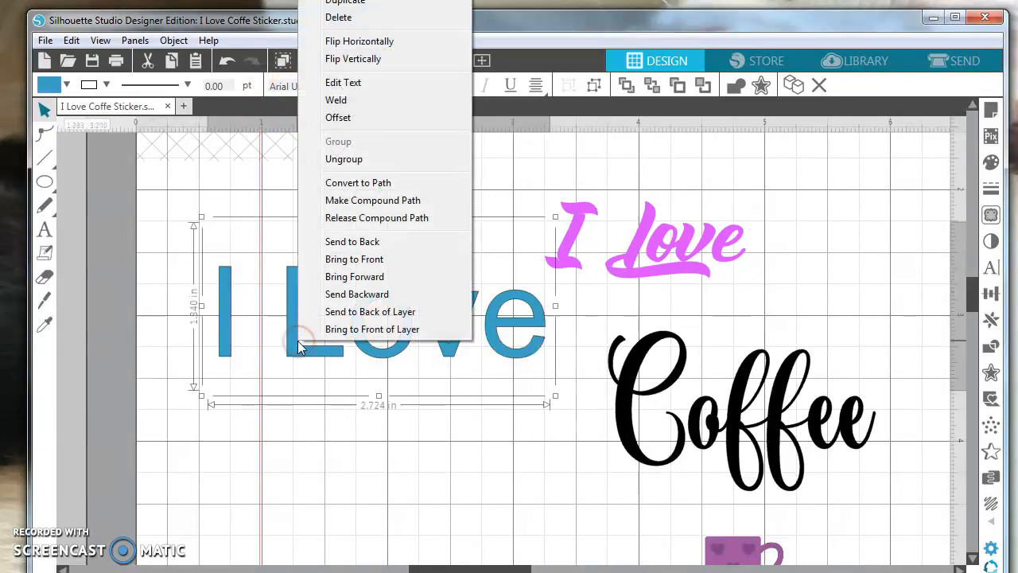
left_click(350, 83)
left_click_drag(215, 288, 541, 316)
left_click(68, 86)
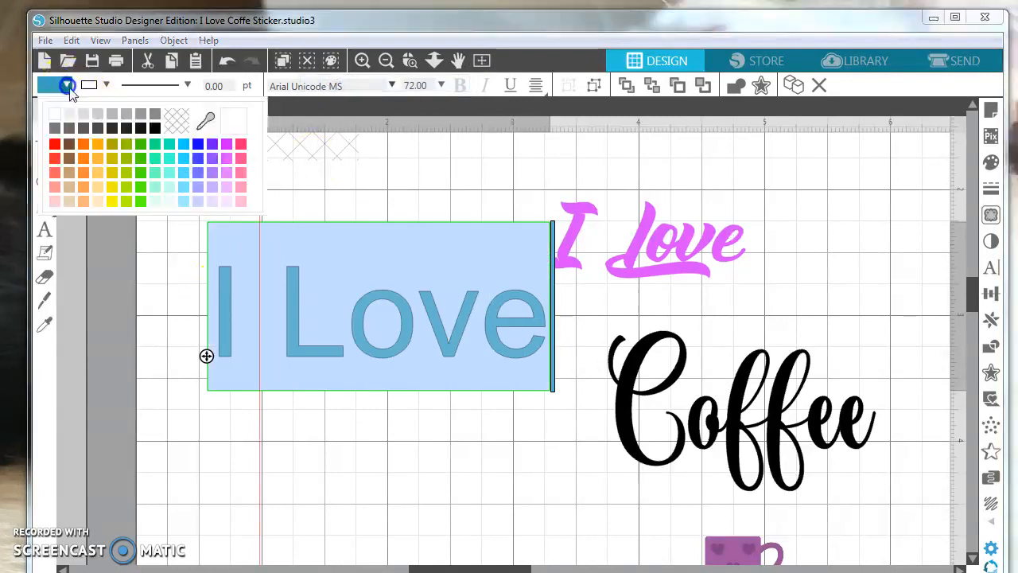
left_click(227, 158)
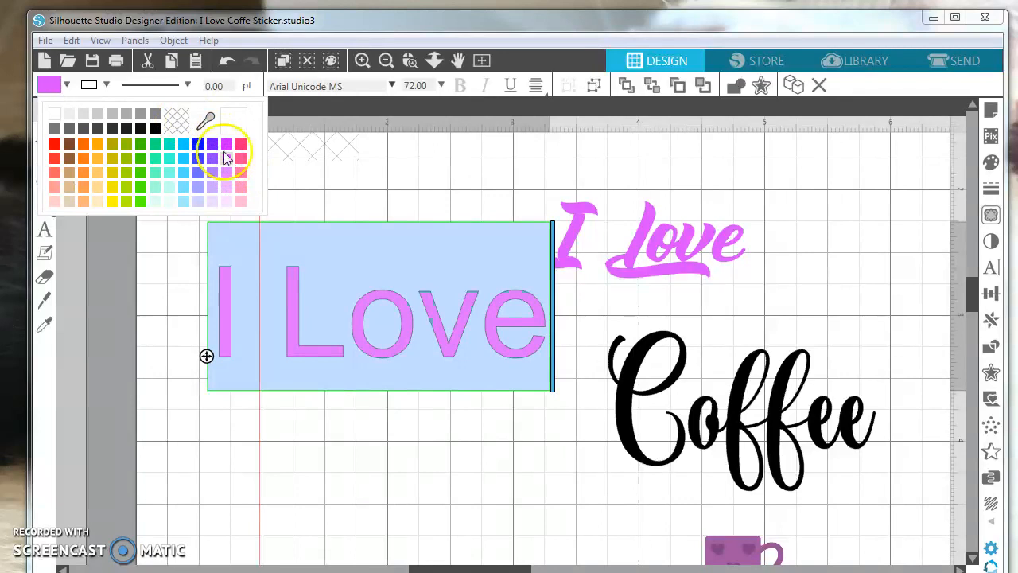
left_click(108, 85)
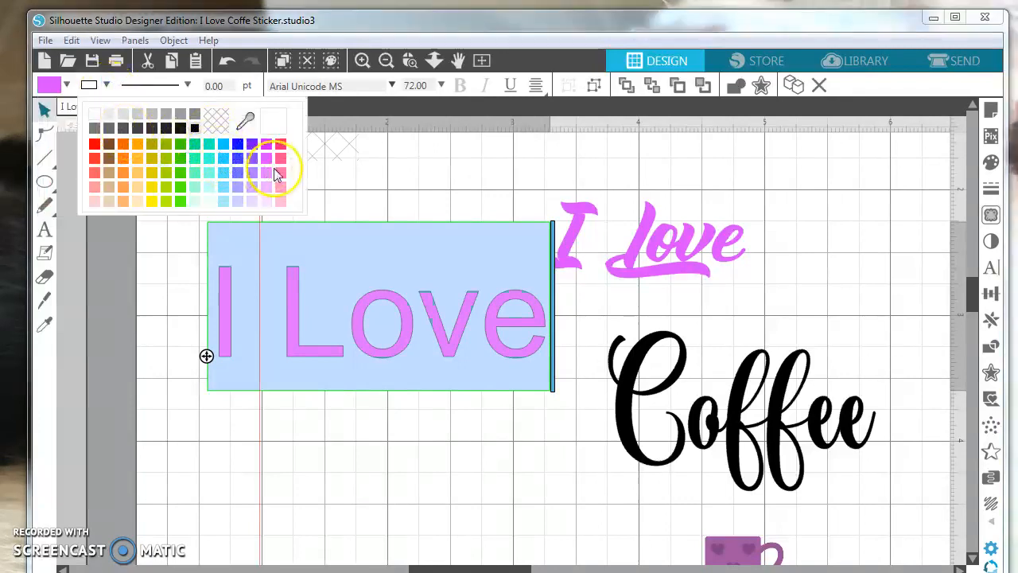
left_click(266, 172)
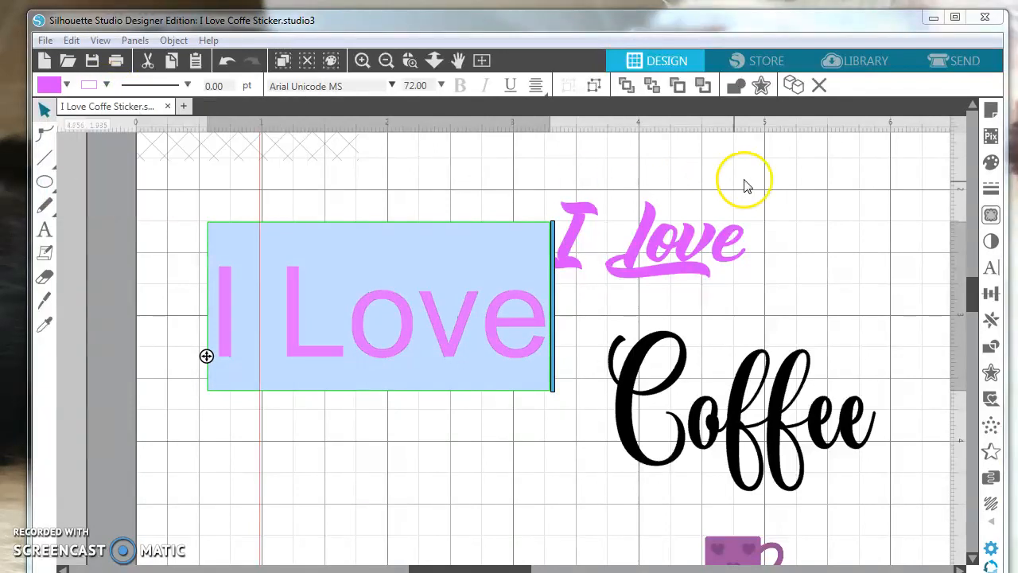
Step: Set the new I Love text's font to Albondigas and move the text off the page
left_click(991, 271)
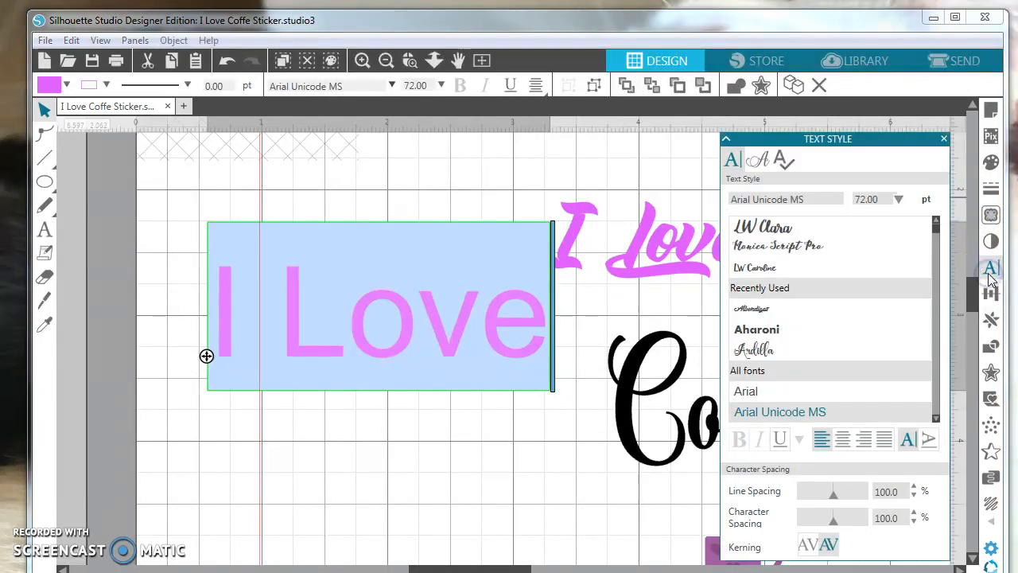
left_click(751, 310)
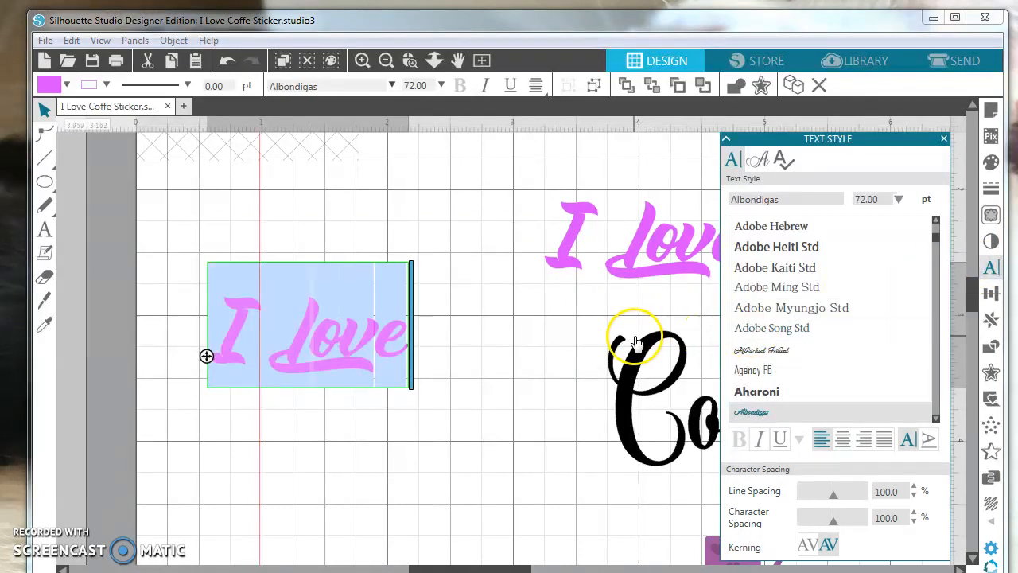
left_click(943, 144)
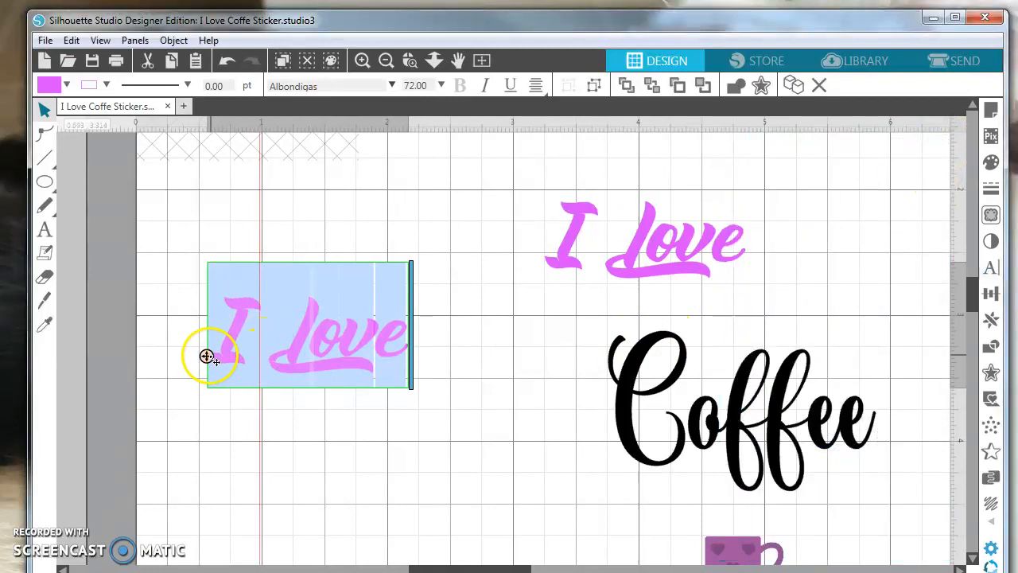
left_click_drag(207, 357, 2, 393)
left_click(662, 405)
Step: Position the mug above the "ee" of Coffee and the I Love text directly above the word
left_click(960, 567)
left_click(960, 567)
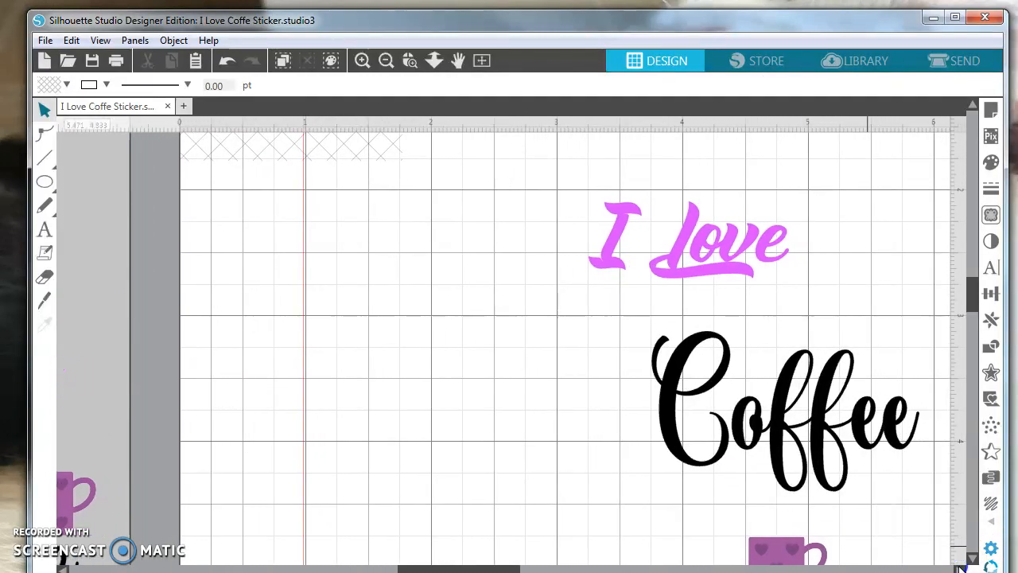
left_click(960, 567)
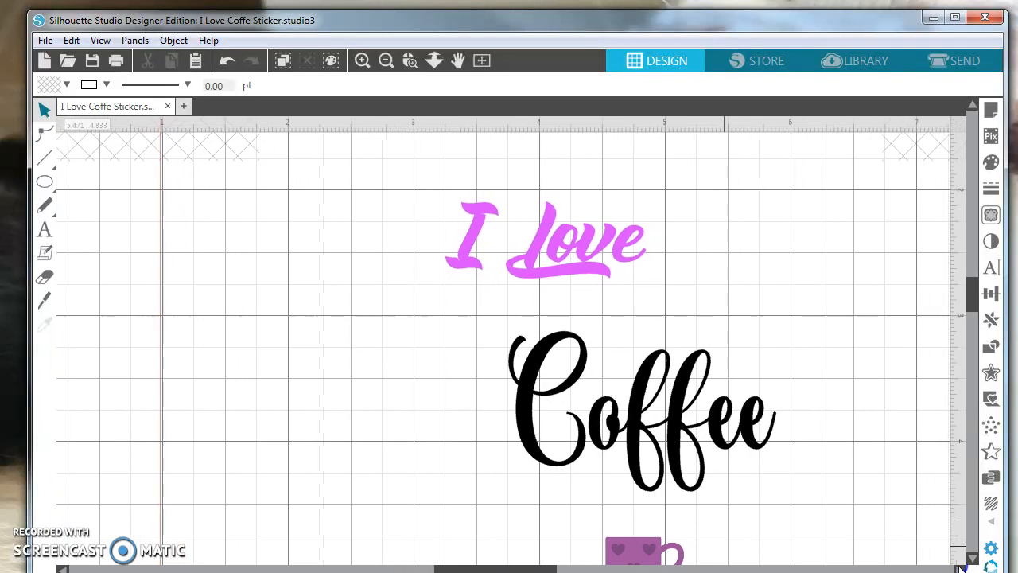
left_click_drag(616, 561, 722, 347)
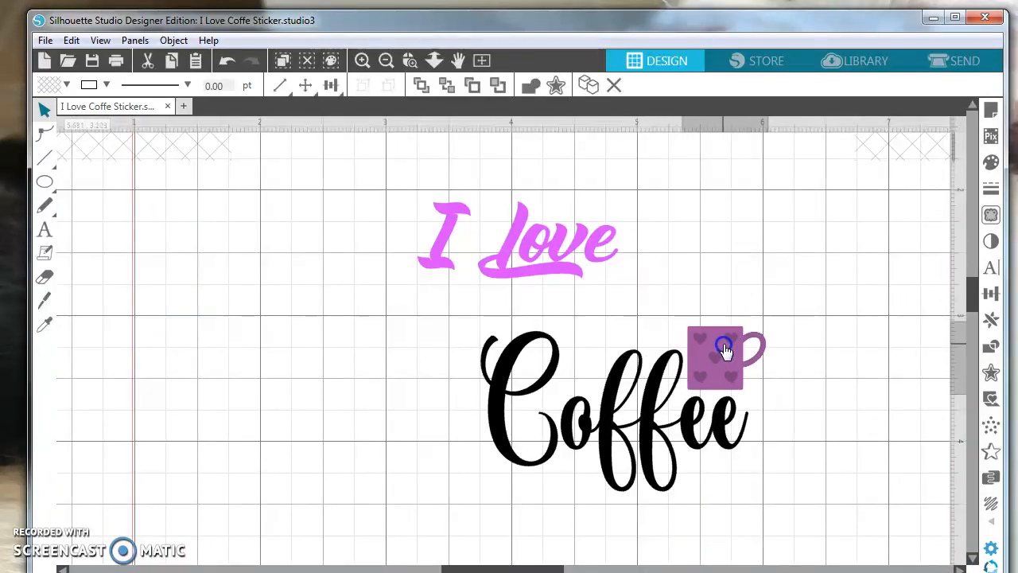
left_click_drag(552, 268, 620, 323)
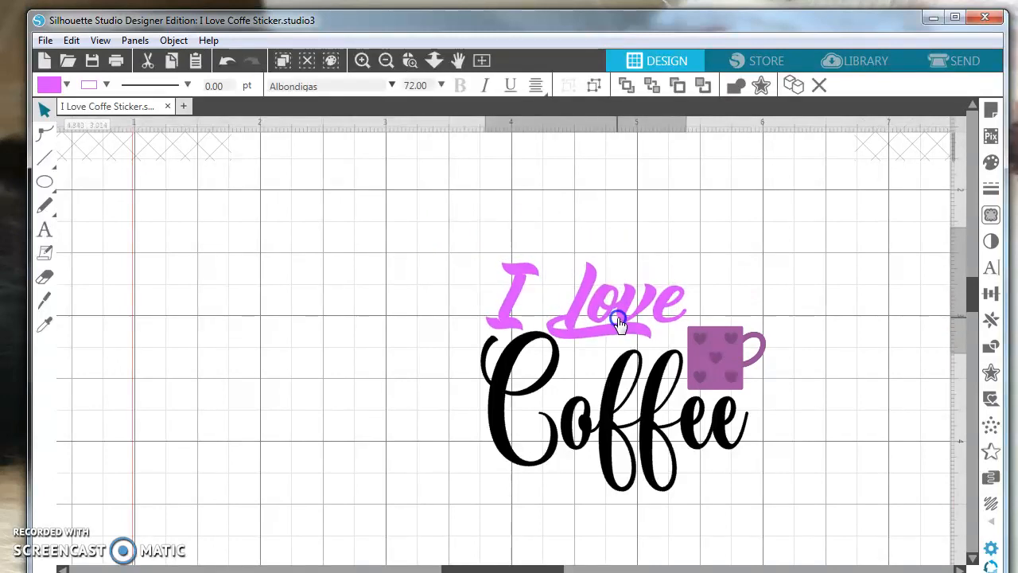
left_click(825, 407)
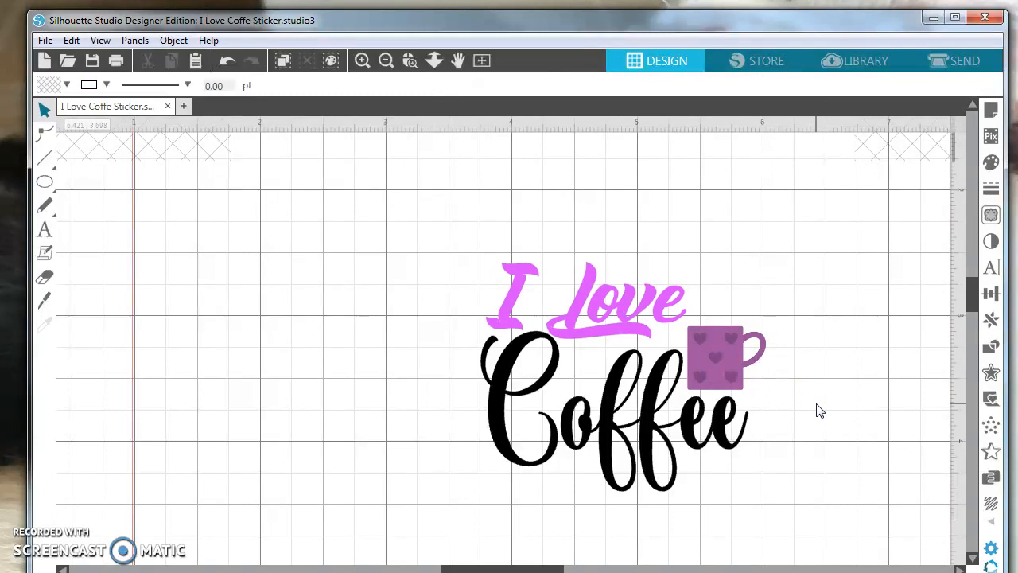
Step: Group the I Love text, Coffee text and mug, and move the group toward the middle of the page
left_click_drag(836, 496, 503, 280)
left_click_drag(876, 492, 492, 280)
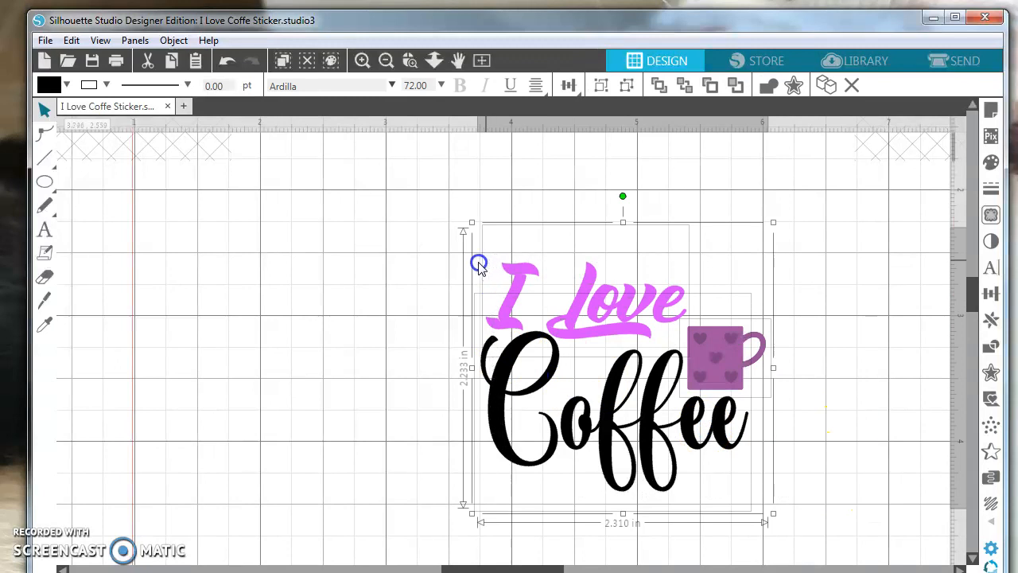
right_click(563, 329)
left_click(621, 142)
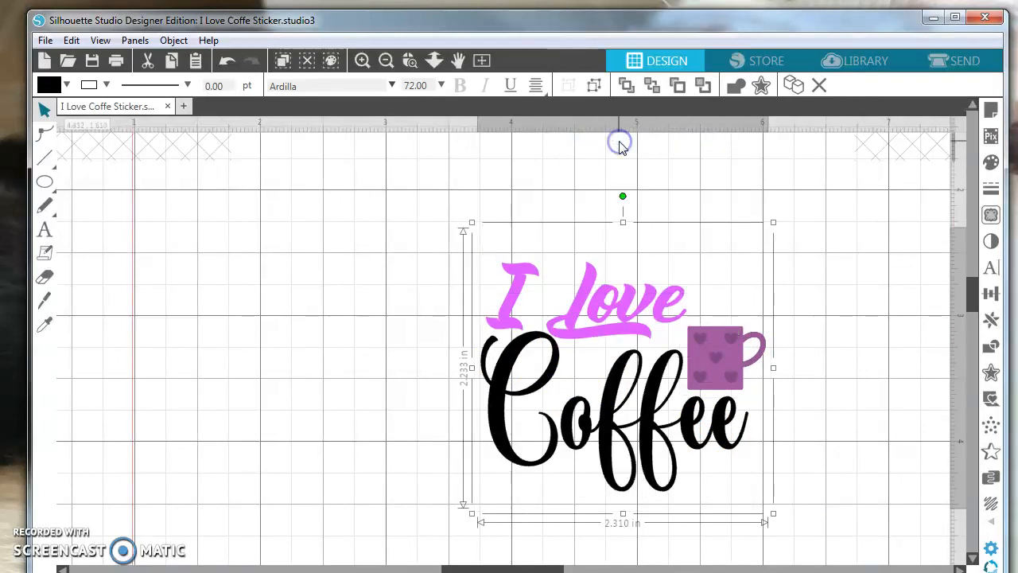
left_click(801, 331)
left_click_drag(618, 422, 517, 419)
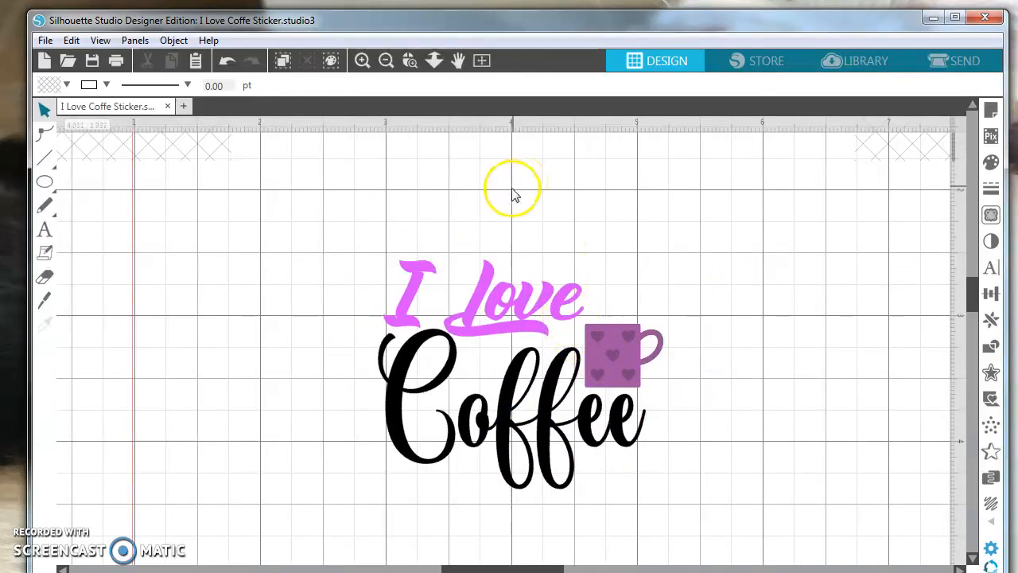
left_click_drag(480, 418, 474, 402)
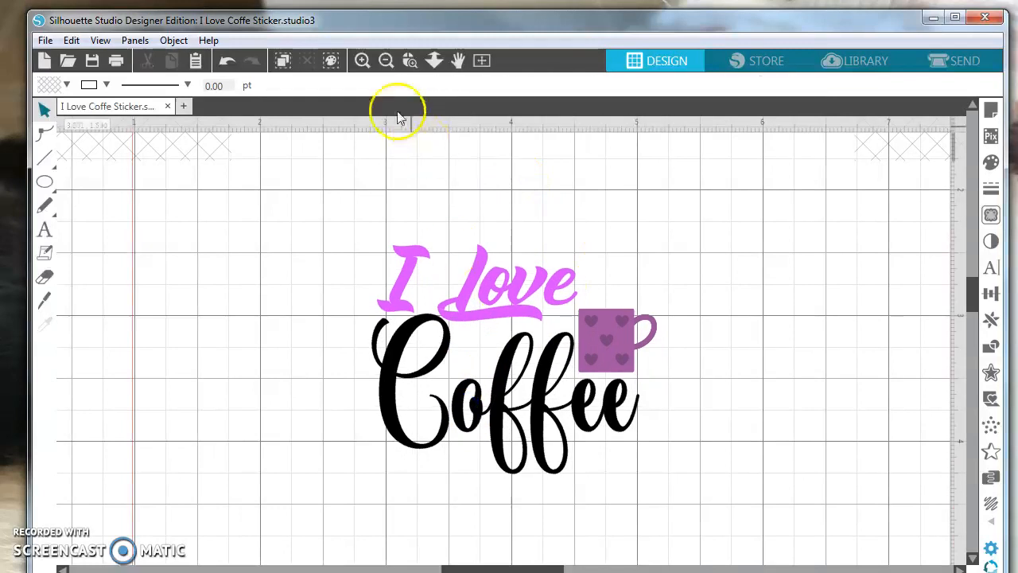
Step: Select a trace area enclosing the whole grouped I Love Coffee design
left_click(386, 61)
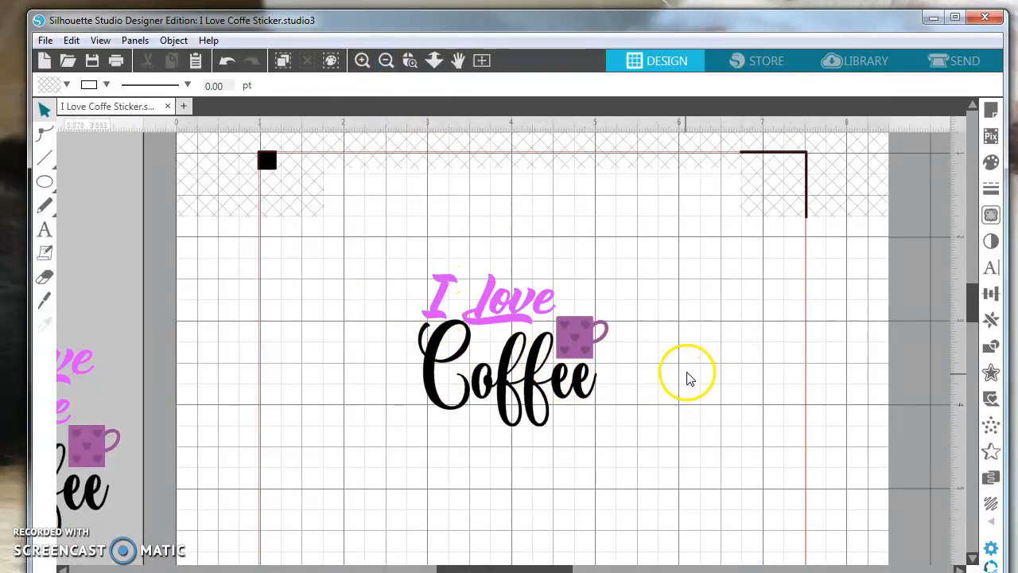
left_click(992, 216)
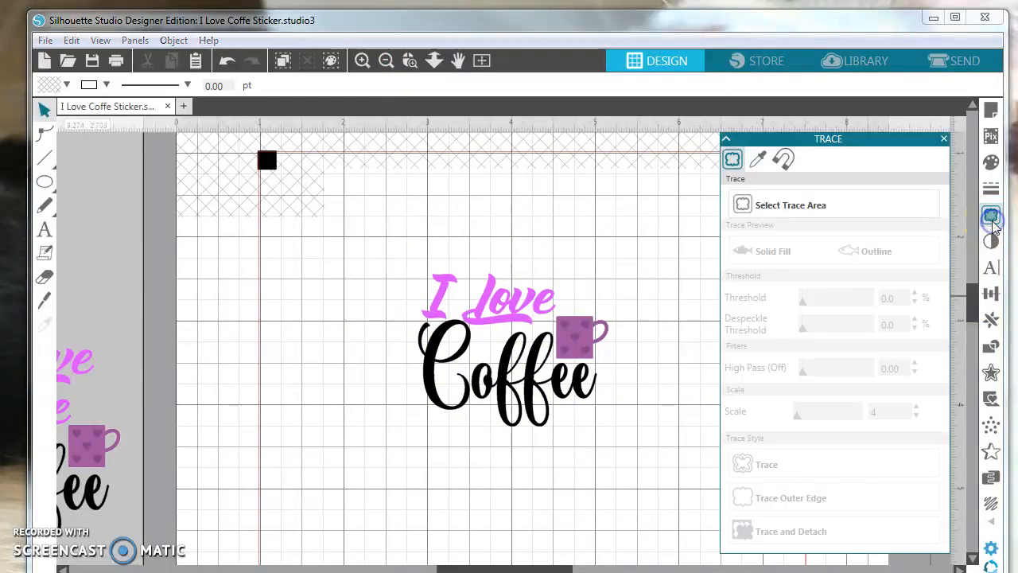
left_click(756, 207)
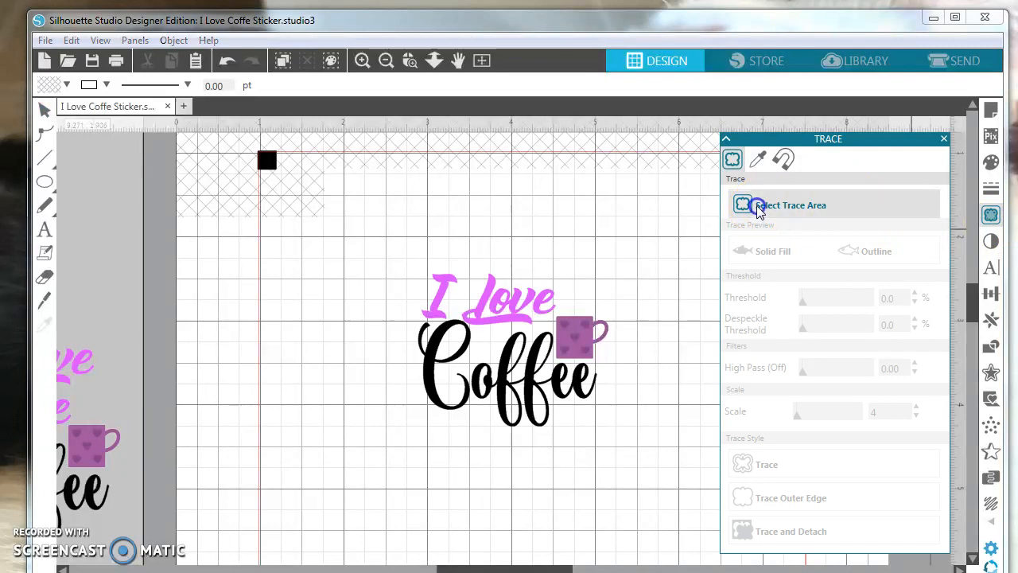
mouse_move(669, 460)
left_mouse_down()
mouse_move(438, 321)
mouse_move(398, 256)
left_mouse_up()
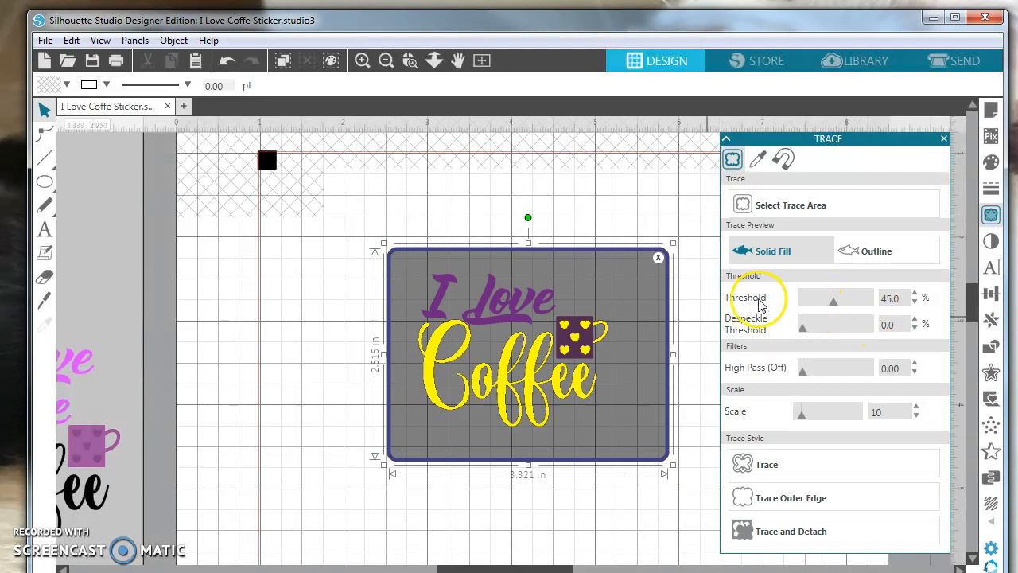
Step: Trace the I Love Coffee design with the threshold at 100% and the preview set to Outline
left_click(867, 304)
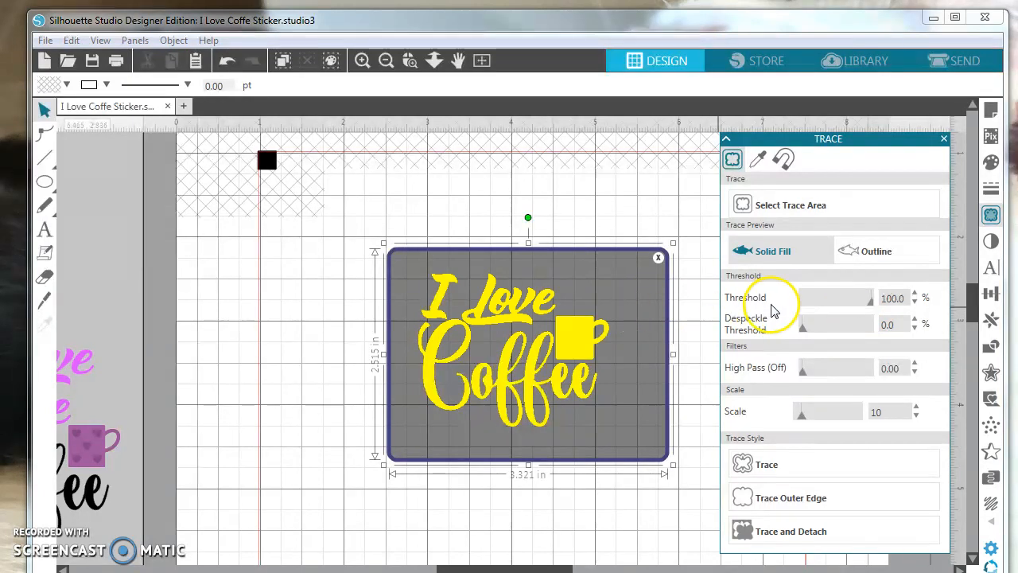
left_click(871, 261)
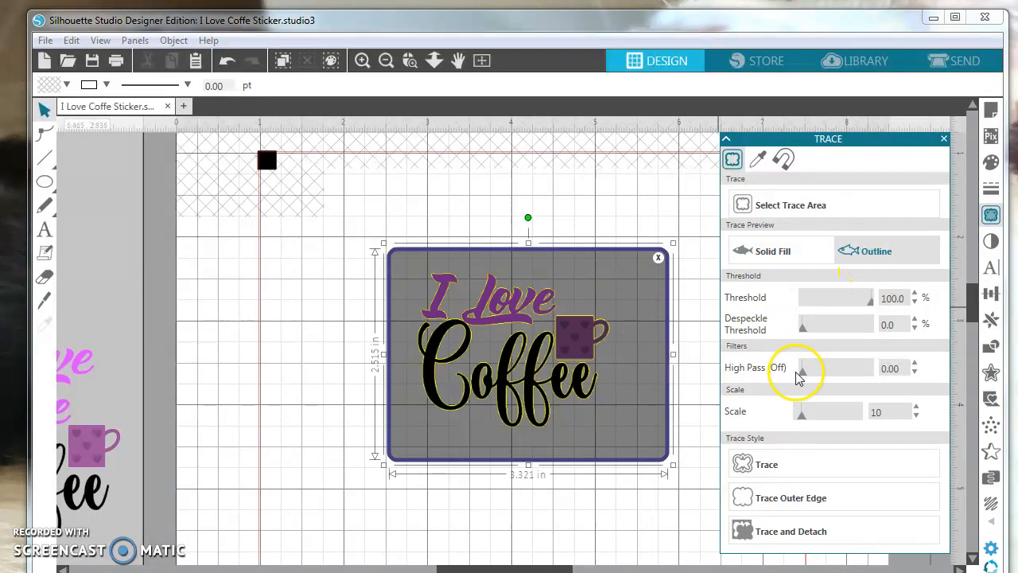
left_click(770, 466)
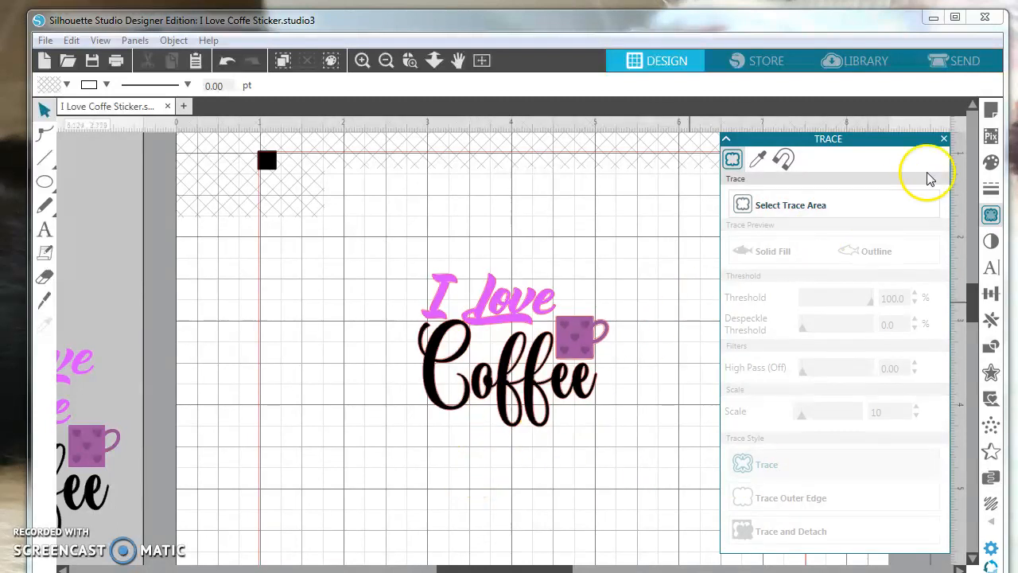
Step: Move the I Love Coffee design below its traced outline and close the trace settings
mouse_move(524, 399)
left_mouse_down()
mouse_move(485, 501)
mouse_move(475, 568)
left_mouse_up()
left_click(495, 408)
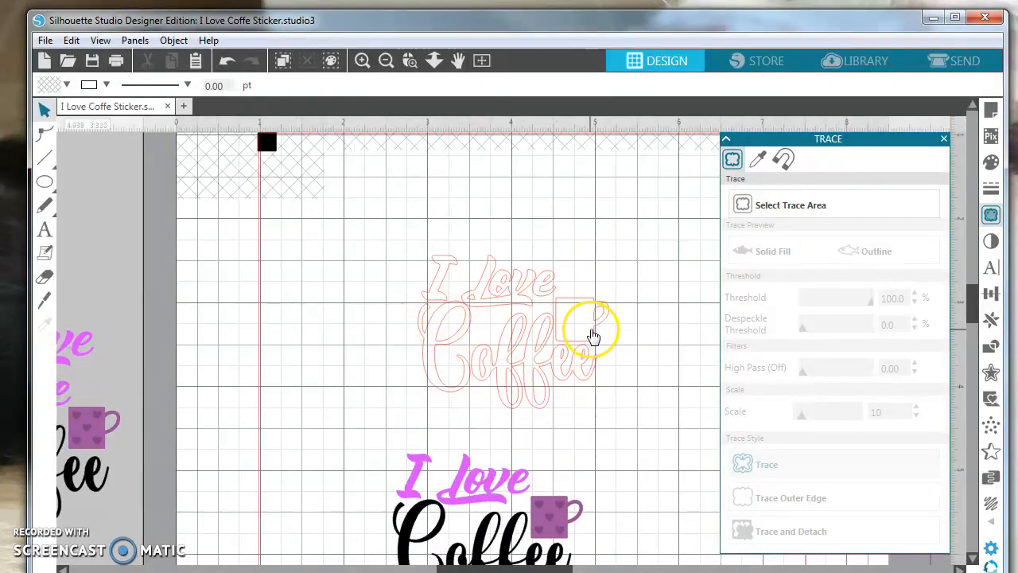
left_click(945, 139)
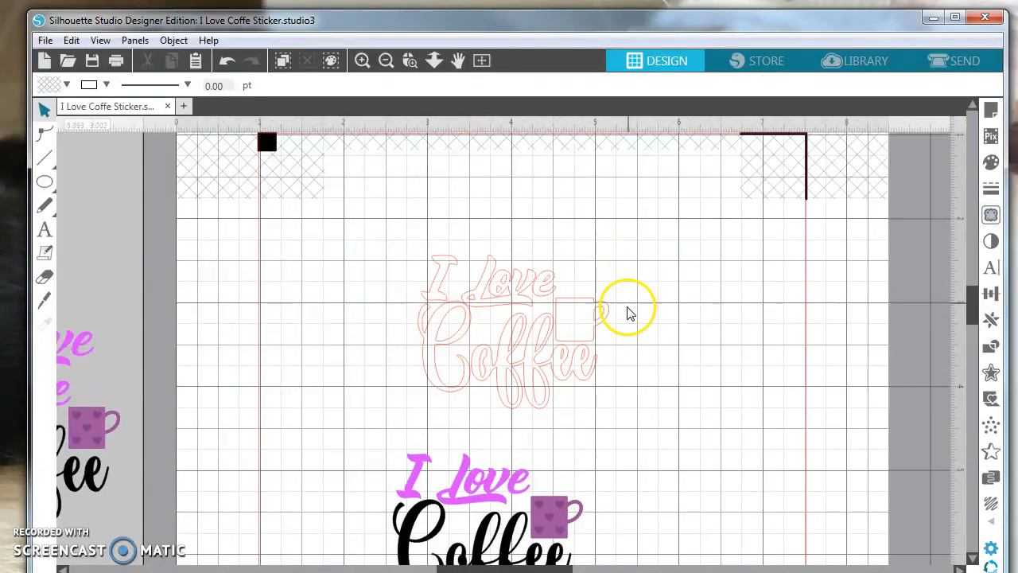
left_click_drag(475, 489, 483, 502)
left_click(499, 413)
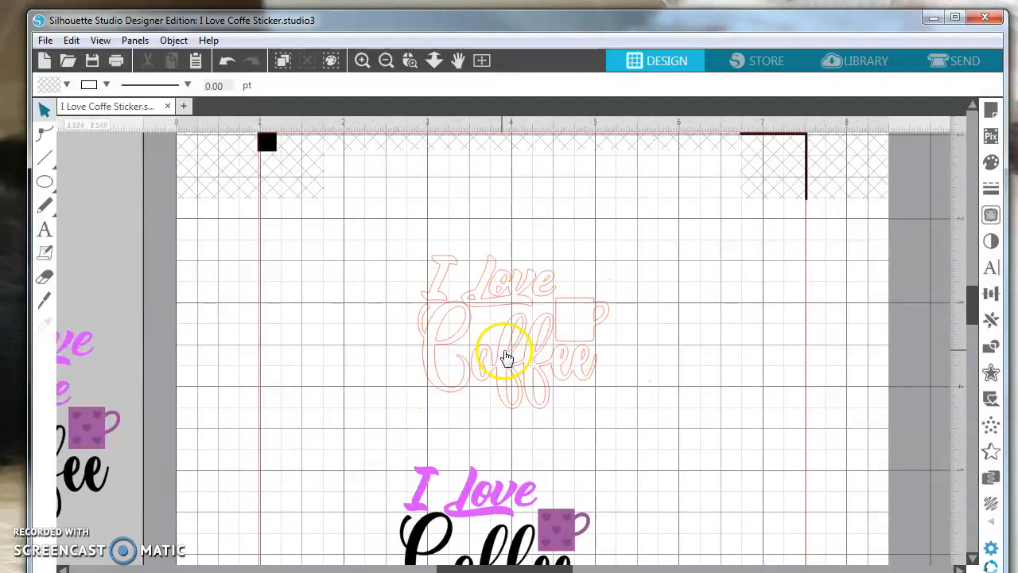
Step: Offset the traced I Love Coffee outline by 0.020 in with rounded corners
left_click(504, 356)
right_click(505, 356)
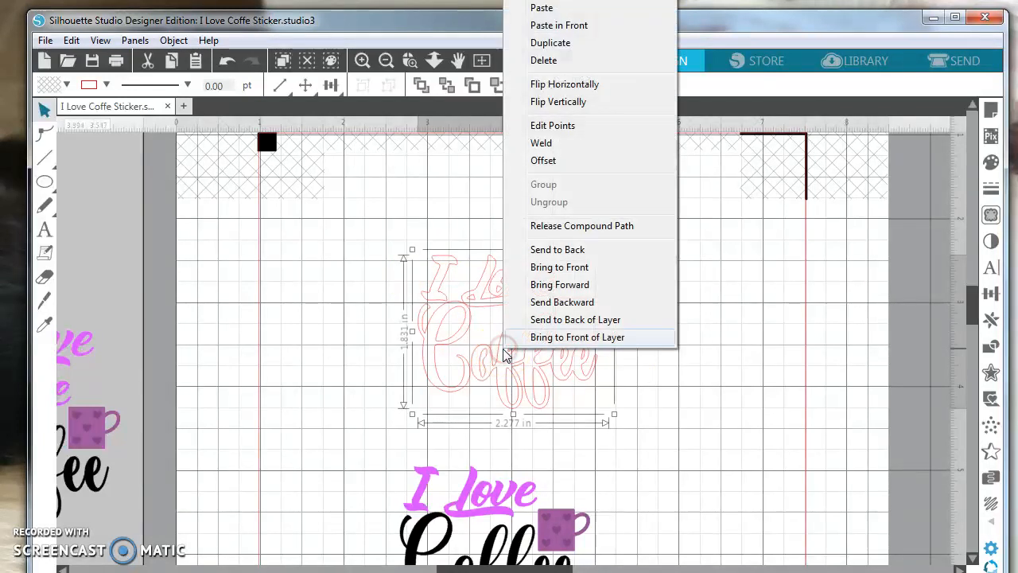
left_click(544, 161)
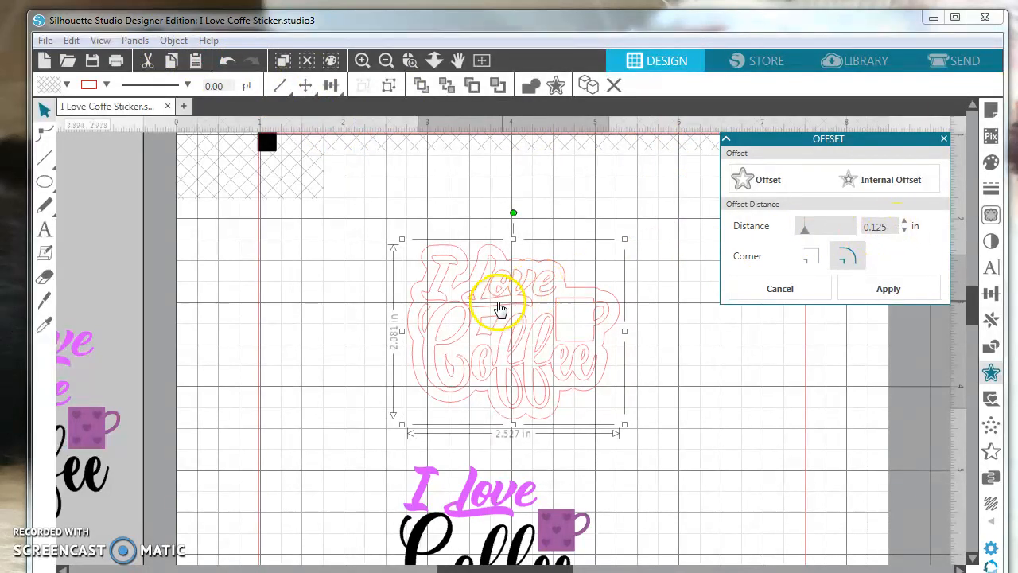
left_click(904, 233)
left_click(904, 233)
left_click(903, 232)
left_click(904, 233)
left_click(904, 232)
left_click(904, 233)
left_click(904, 232)
left_click(904, 233)
left_click(904, 232)
left_click(904, 233)
left_click(904, 233)
left_click(904, 232)
left_click(904, 233)
left_click(904, 233)
left_click(904, 232)
left_click(904, 233)
left_click(904, 232)
left_click(904, 232)
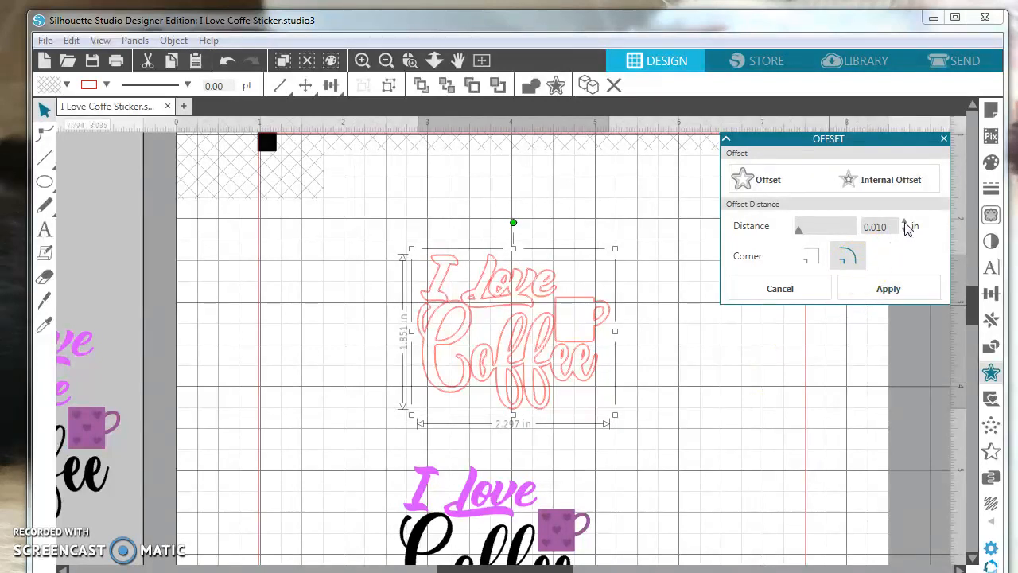
left_click(905, 223)
left_click(904, 222)
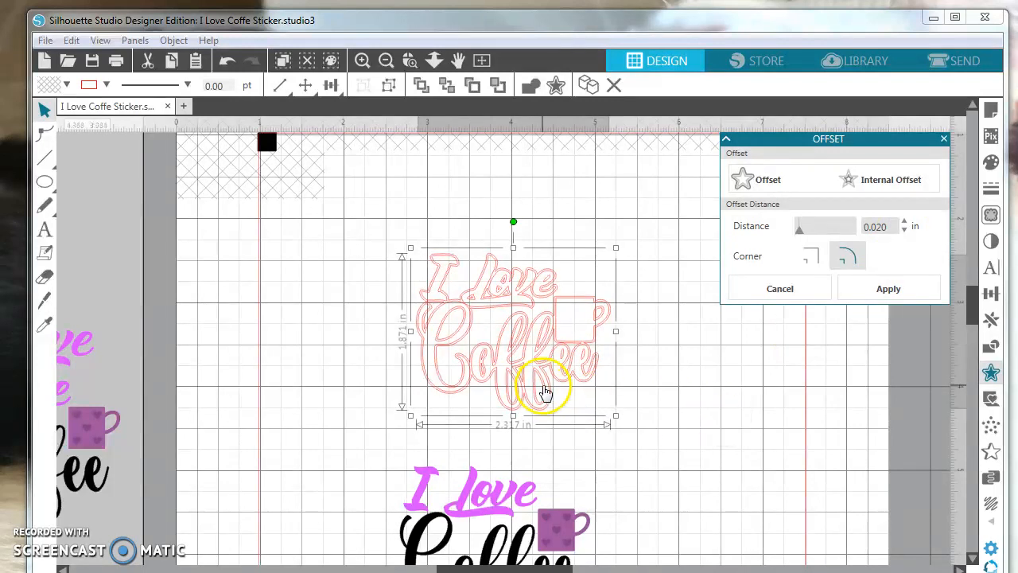
Step: Separate the original trace outline from its offset and delete the original
left_click_drag(510, 353, 727, 451)
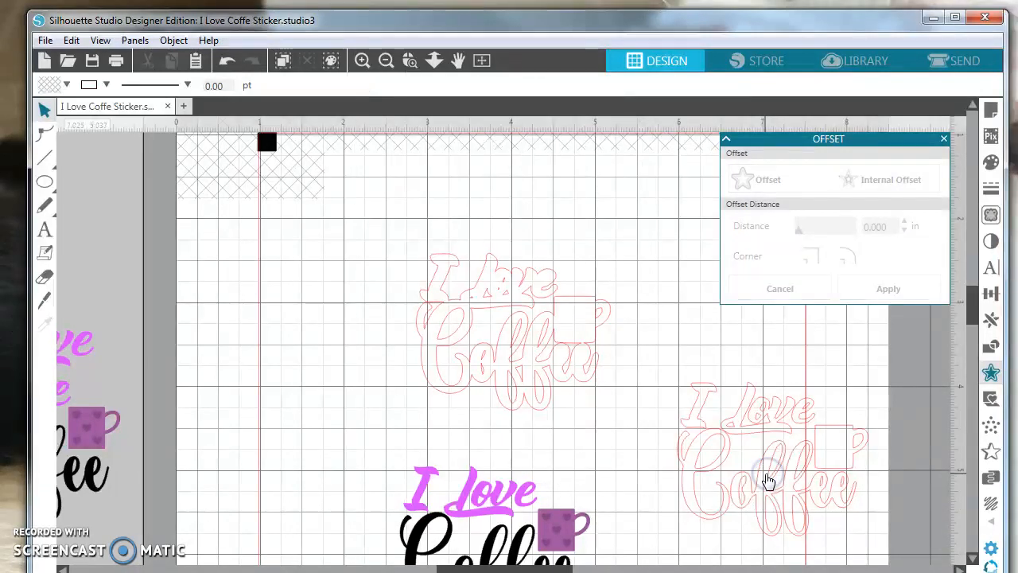
left_click(763, 483)
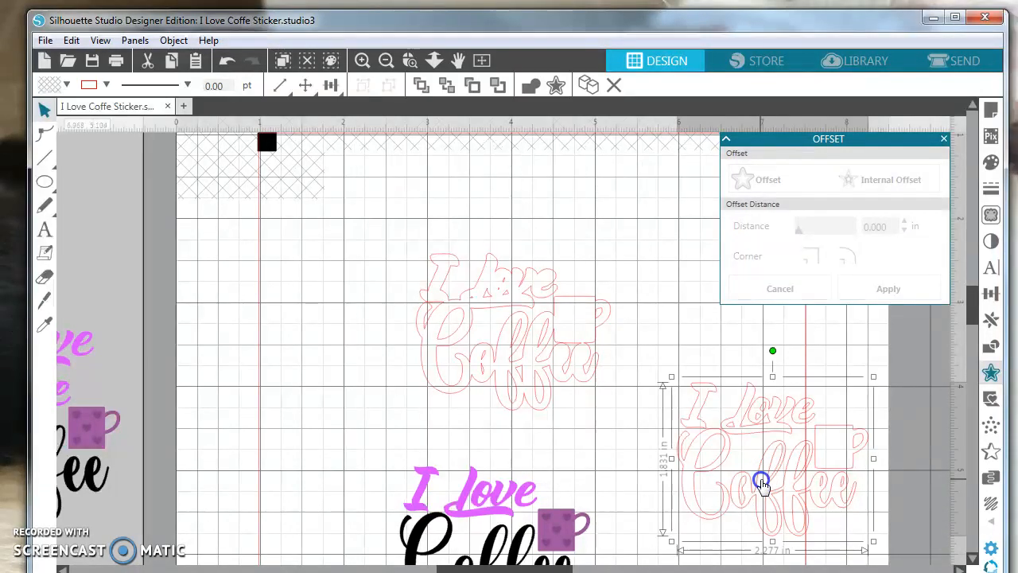
key("Delete")
Step: Offset the remaining thickened outline by 0.065 in with rounded corners and close the offset settings
right_click(528, 322)
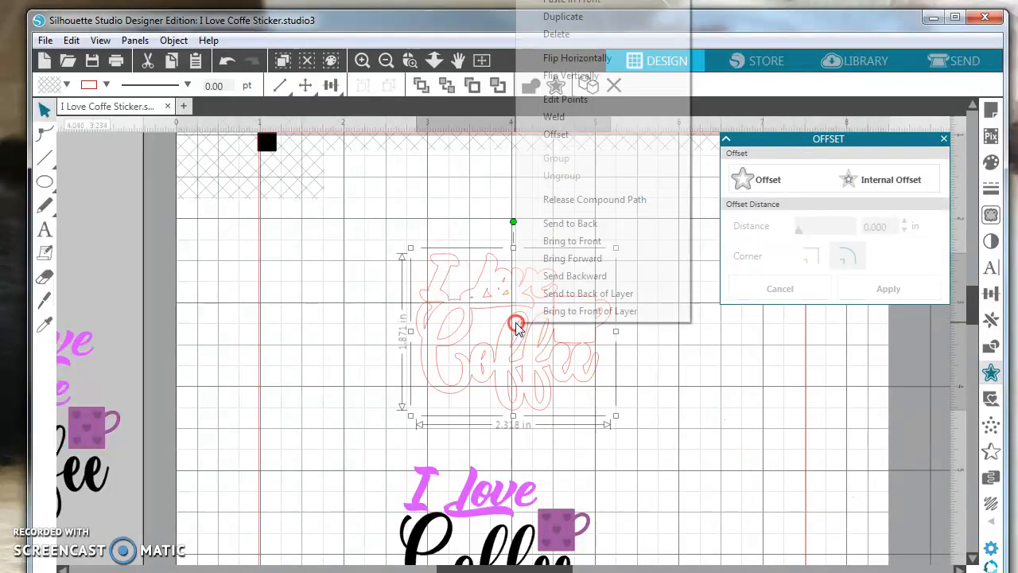
left_click(560, 133)
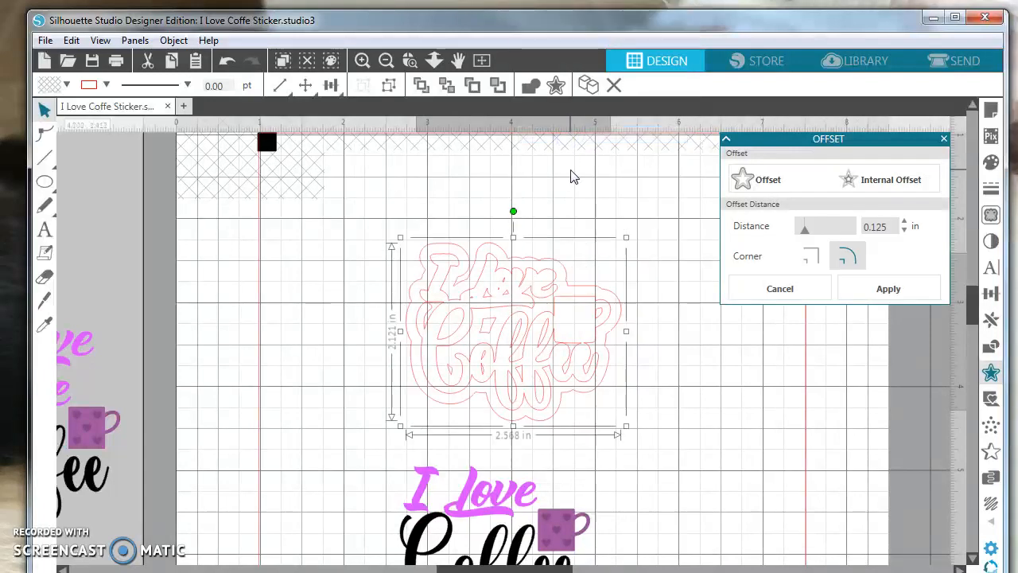
left_click(881, 256)
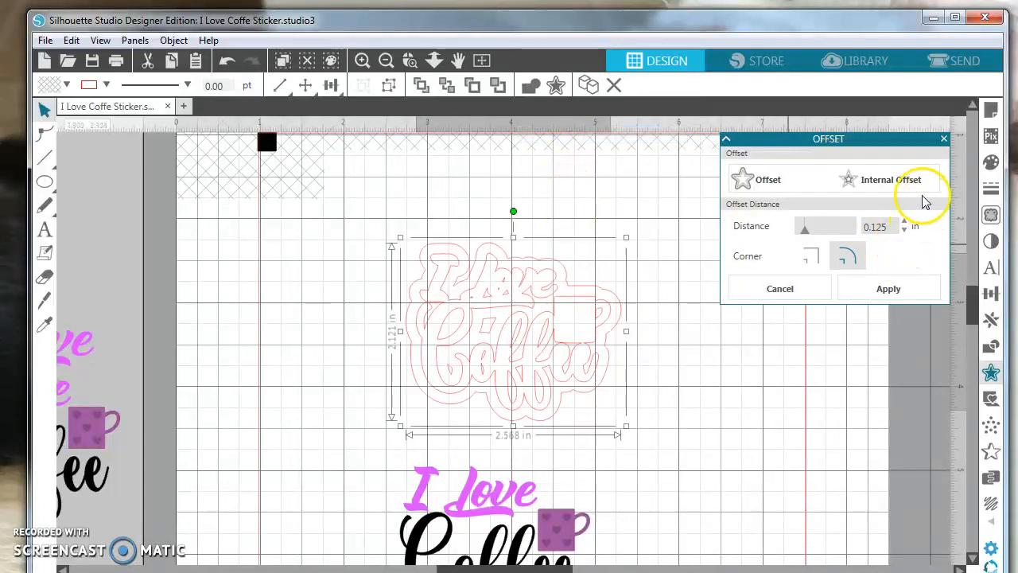
left_click(903, 232)
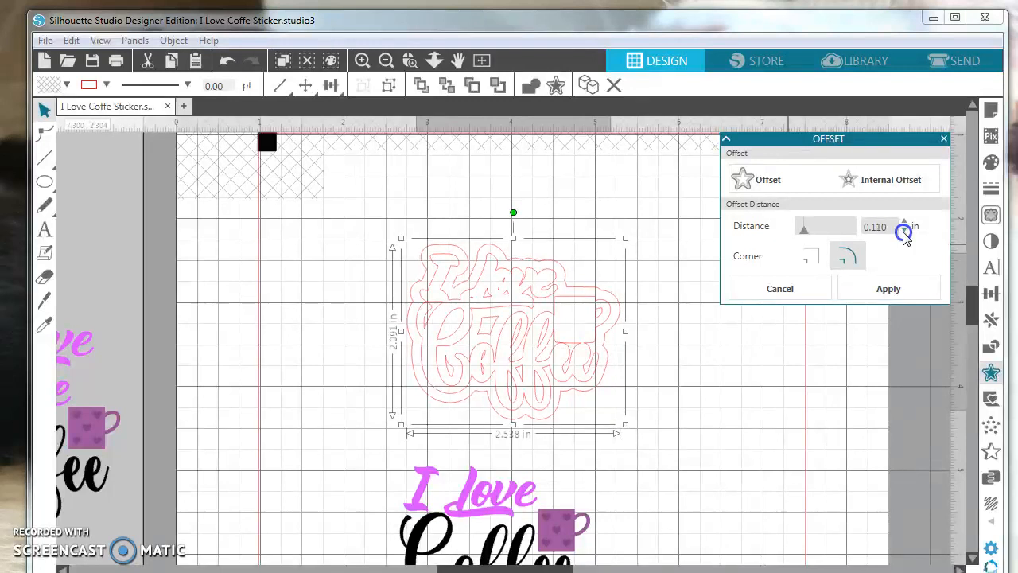
left_click(904, 232)
left_click(904, 232)
left_click(904, 231)
left_click(903, 231)
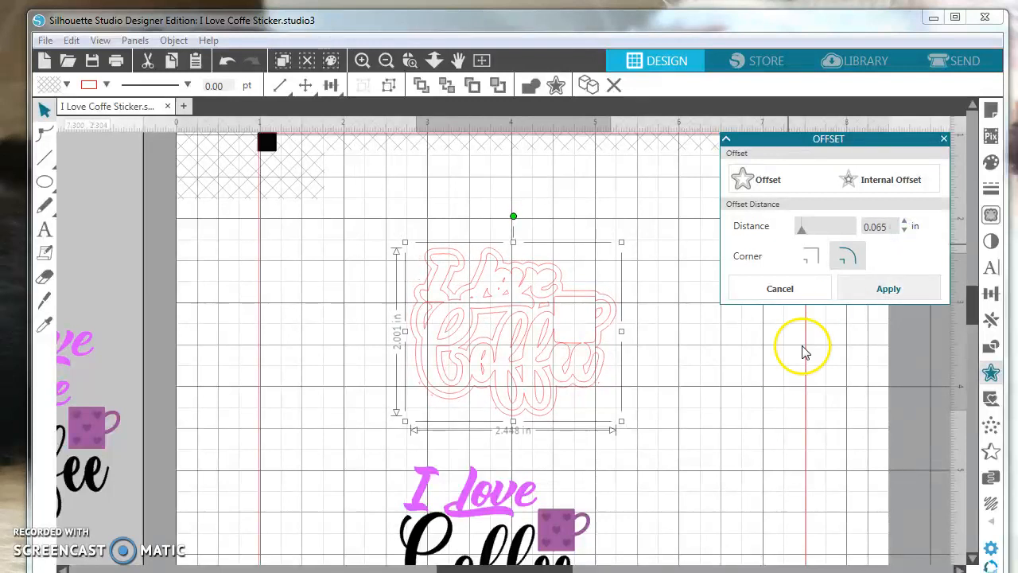
left_click(768, 413)
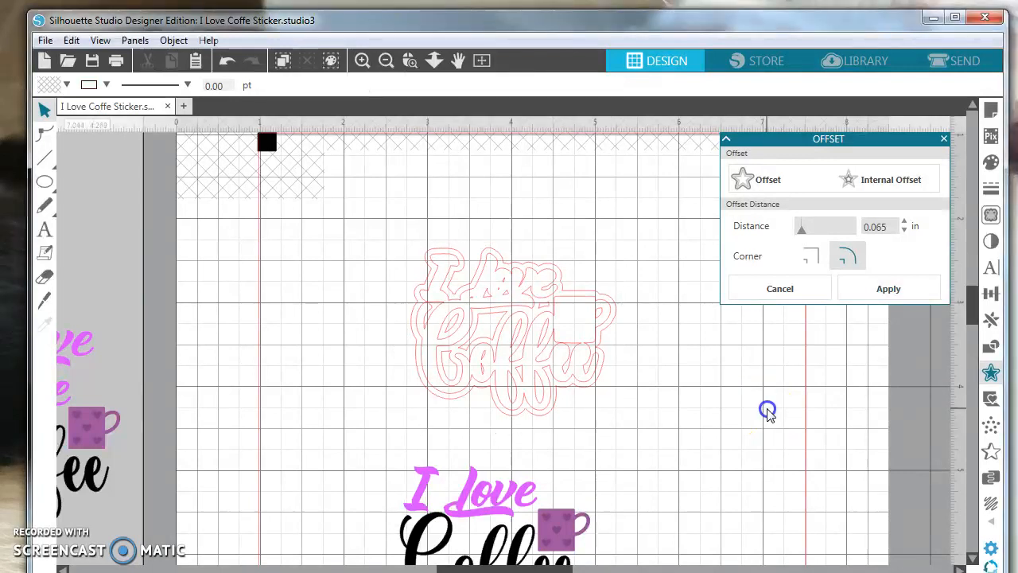
left_click(946, 140)
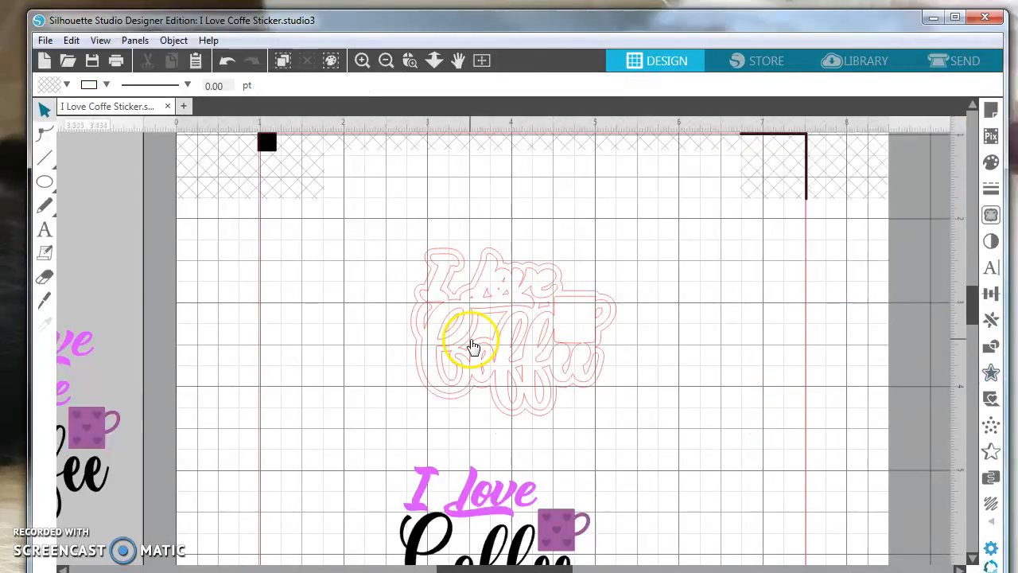
Step: Move the inner lettering outline out of the new offset border and delete it
left_click_drag(437, 325, 635, 423)
left_click(455, 315)
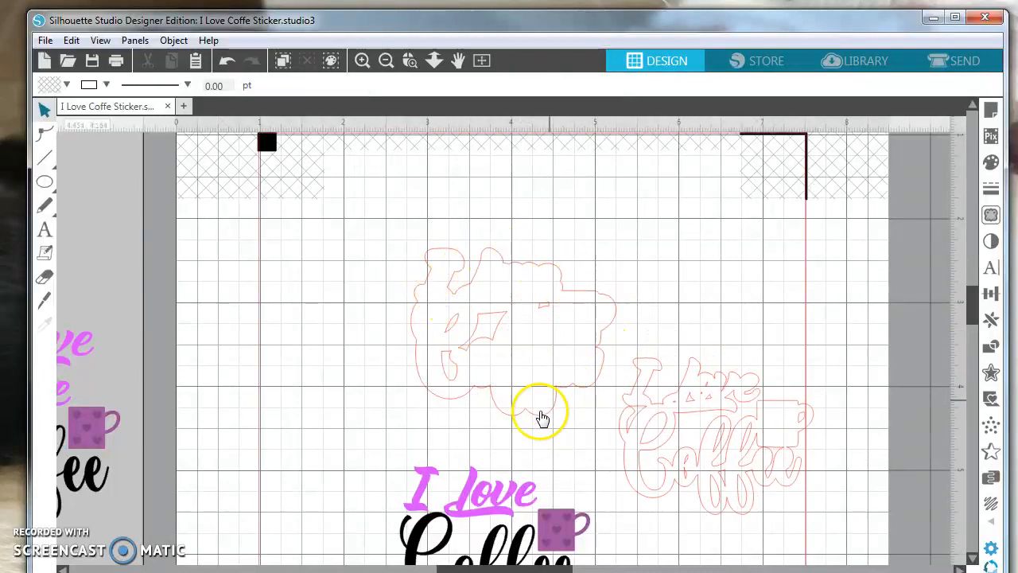
left_click(628, 451)
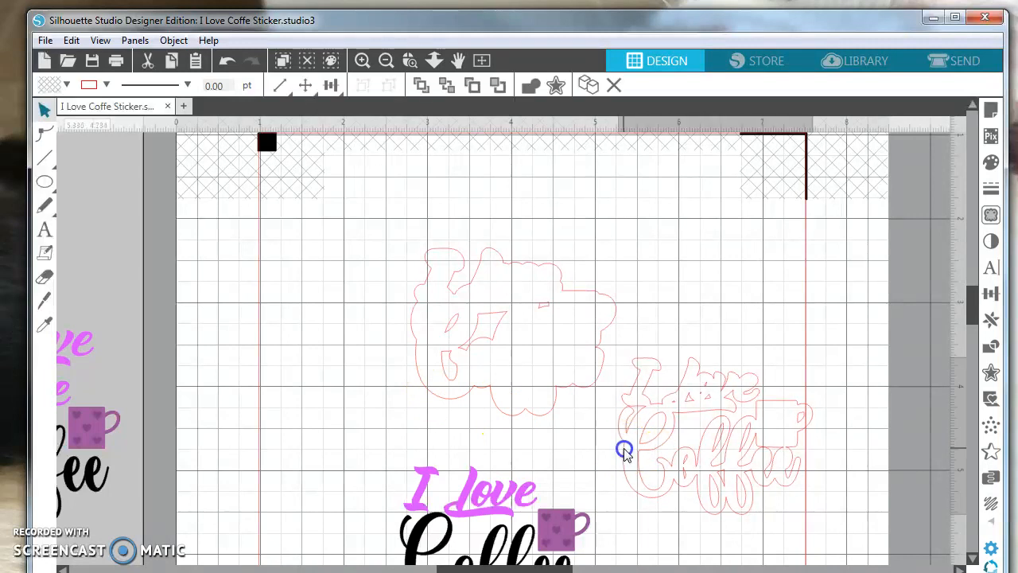
key("Delete")
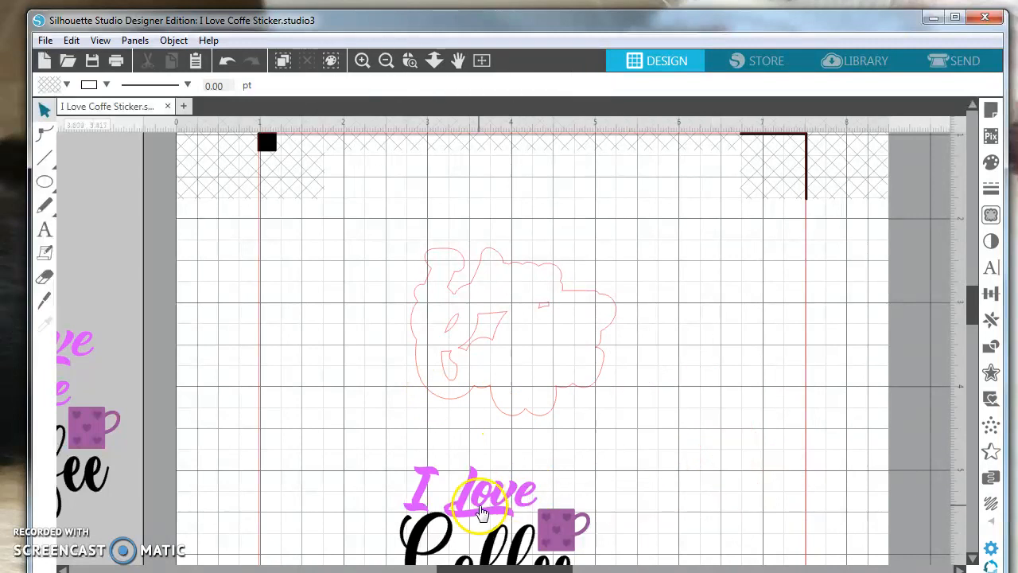
Step: Place the coloured design inside the offset border to check the fit, and move it back below the border
left_click_drag(491, 510, 510, 302)
key("Escape")
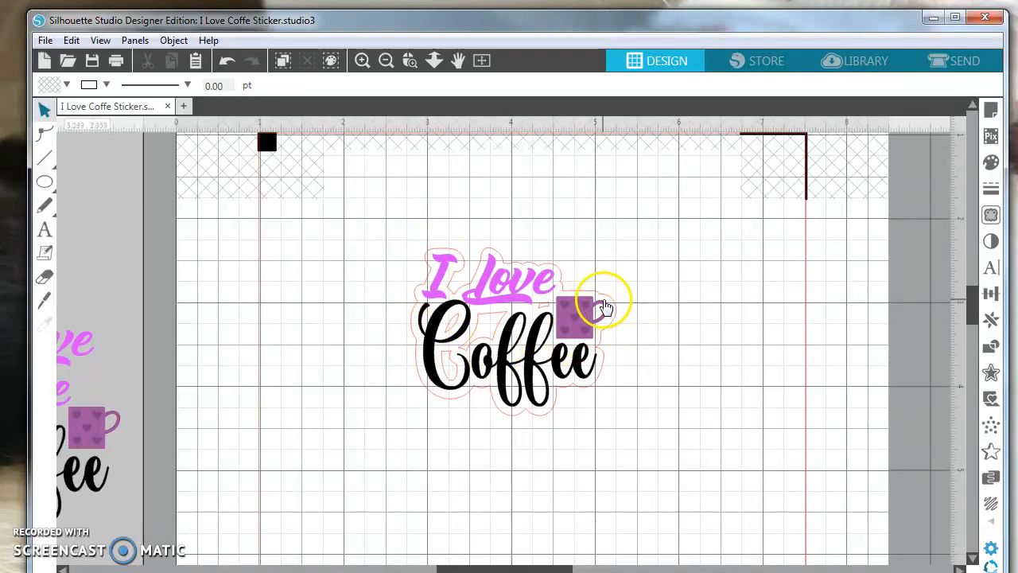
left_click_drag(509, 372, 503, 551)
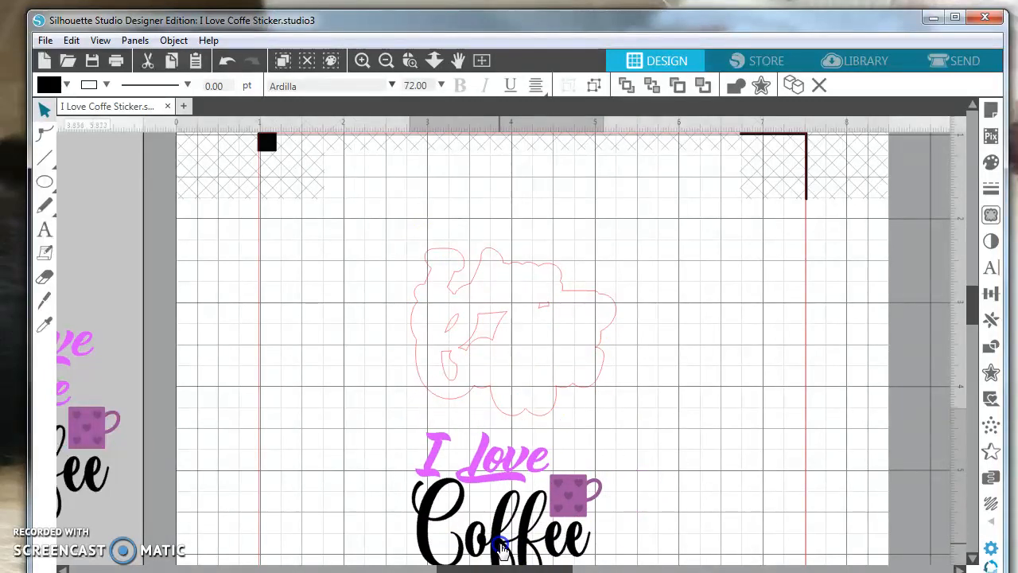
left_click(710, 460)
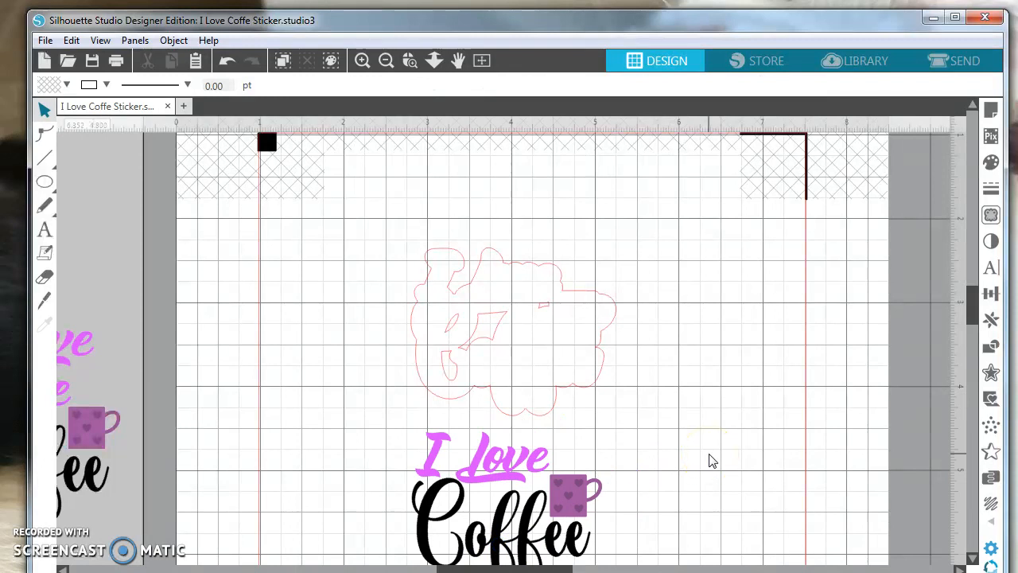
Step: Release the compound path of the offset border so its inner shapes are separate
left_click(421, 315)
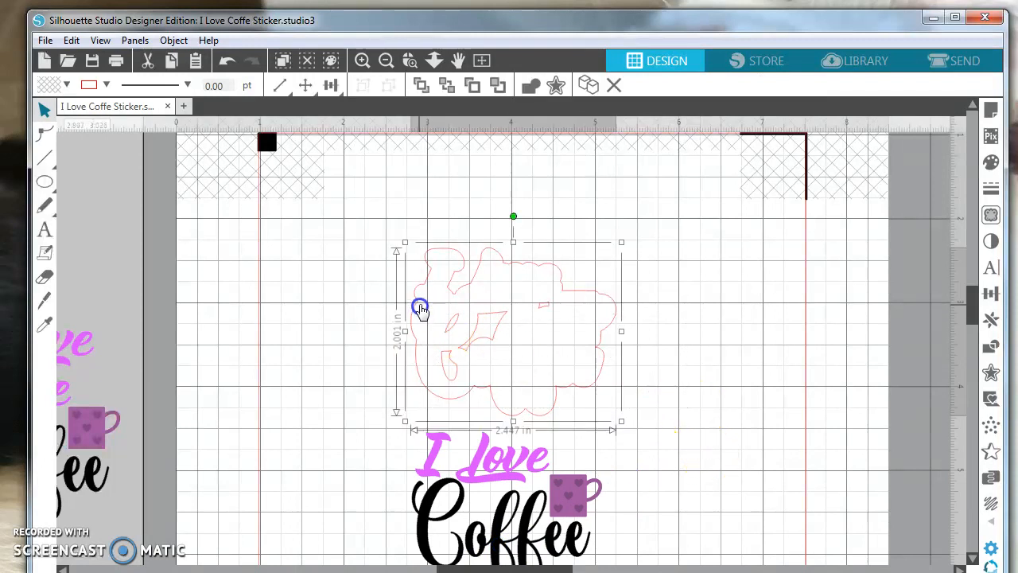
left_click(789, 374)
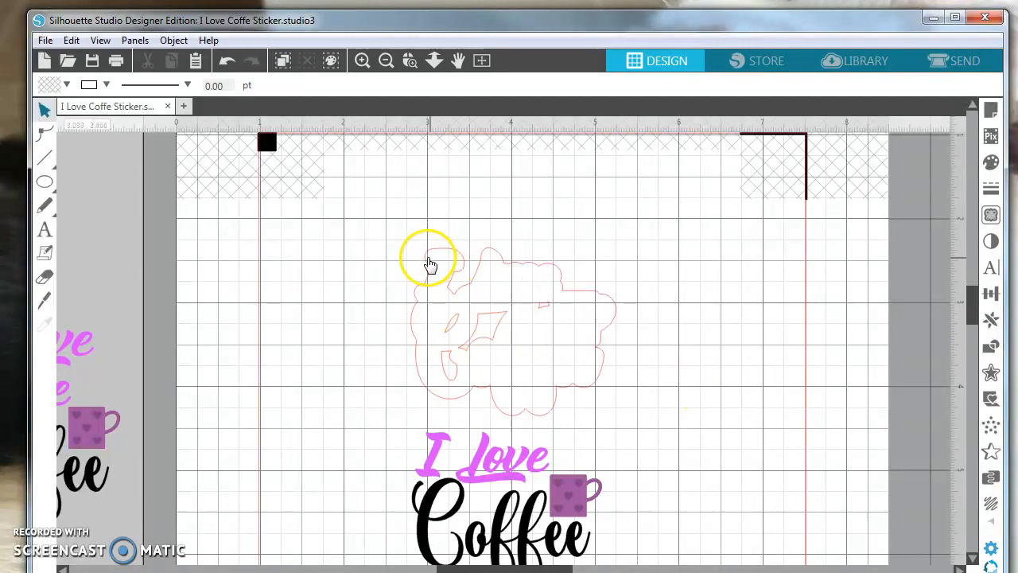
left_click(528, 412)
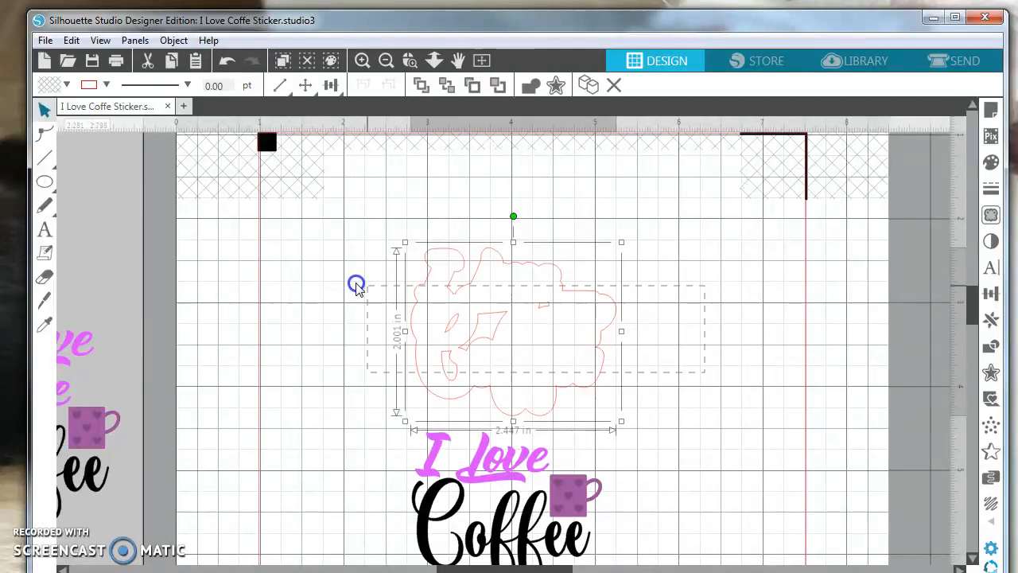
right_click(470, 338)
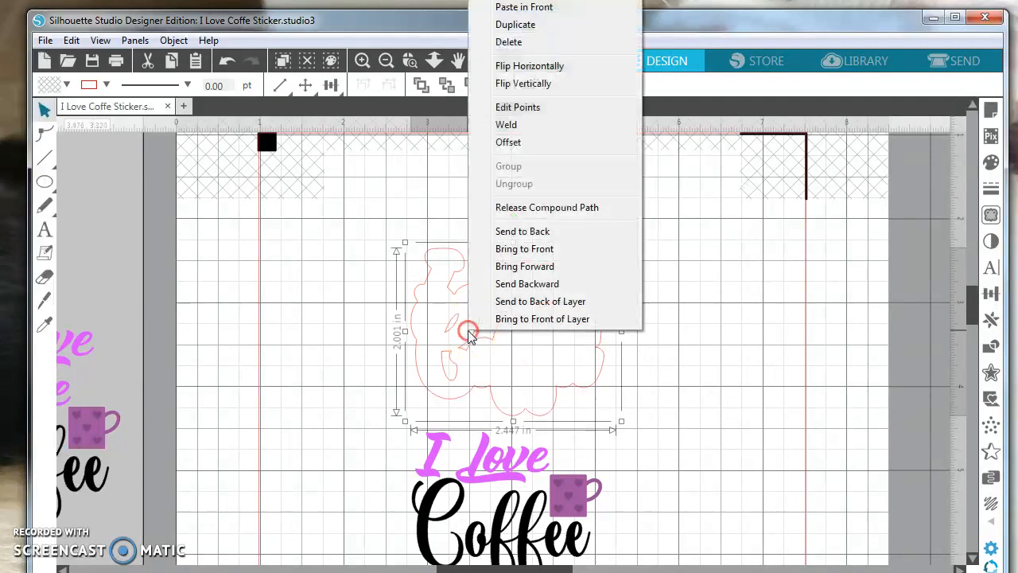
left_click(521, 209)
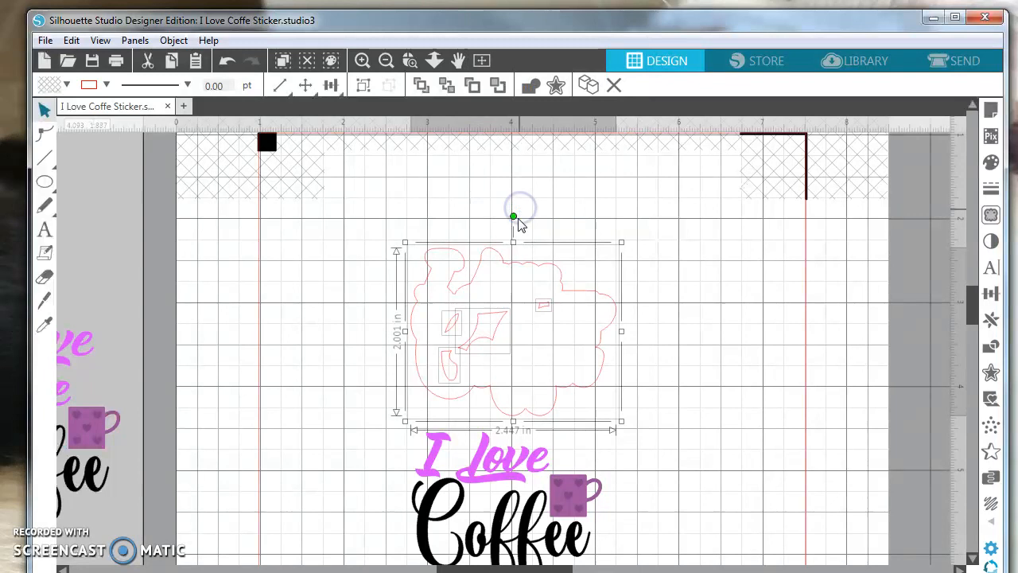
left_click(657, 334)
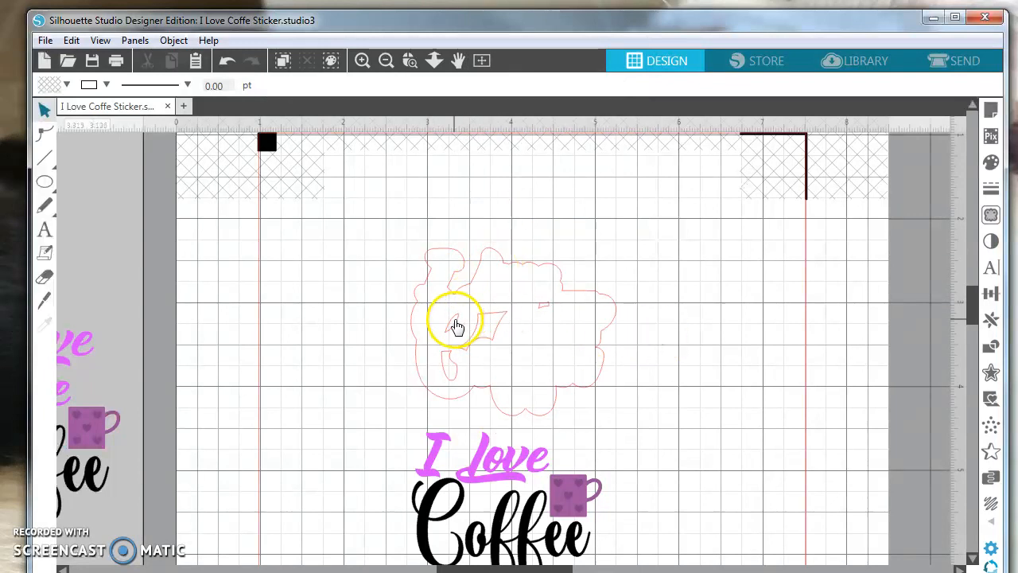
Step: Delete the three small inner cutouts from the border, keeping the larger central one
left_click(455, 326)
left_click(460, 331)
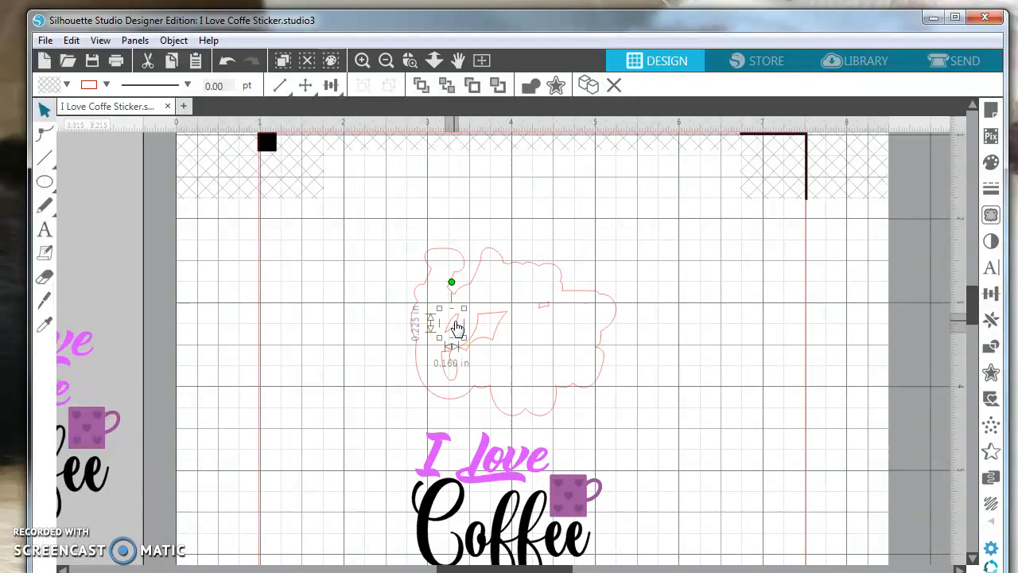
key("Delete")
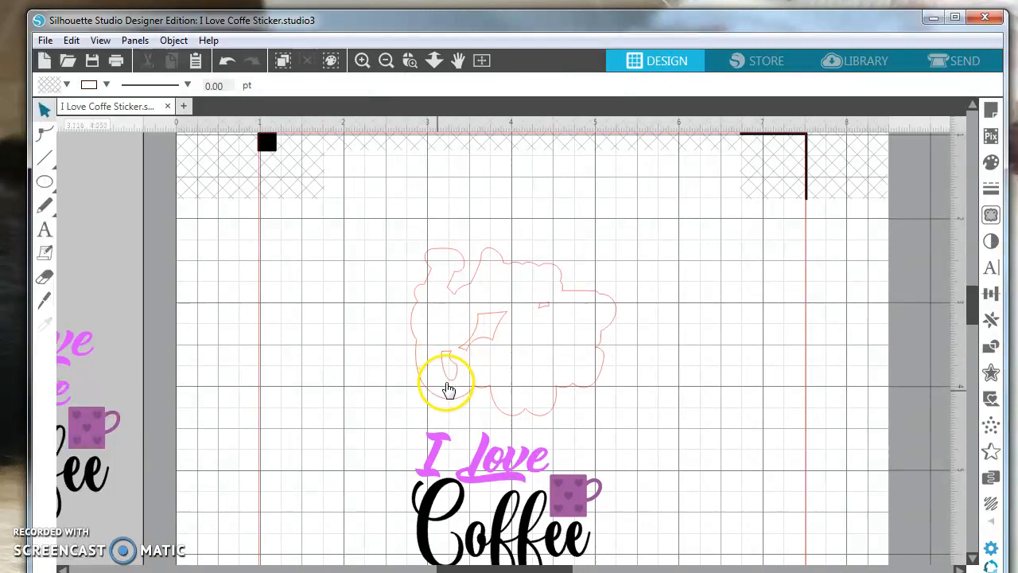
left_click(449, 378)
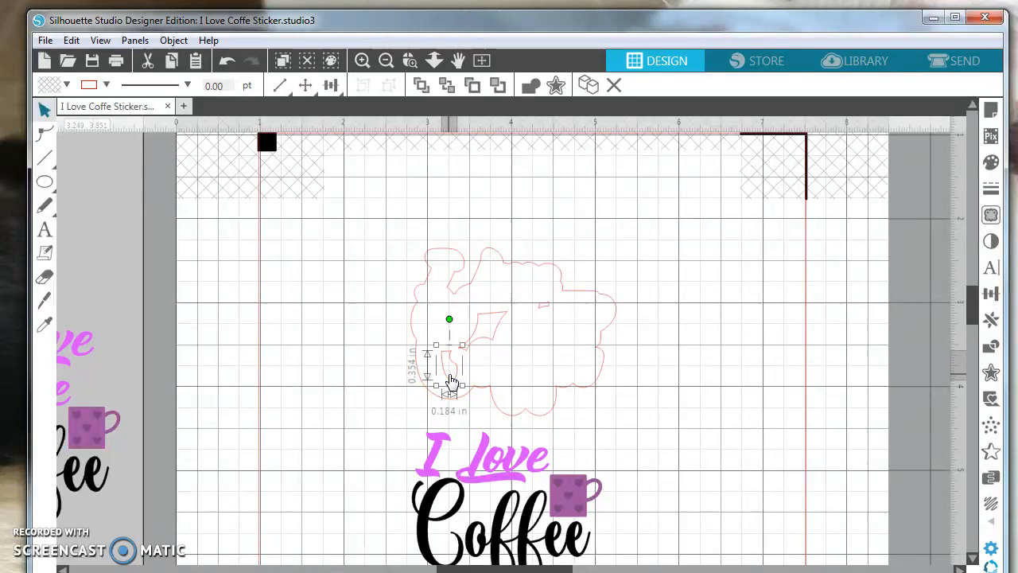
key("Delete")
left_click(544, 312)
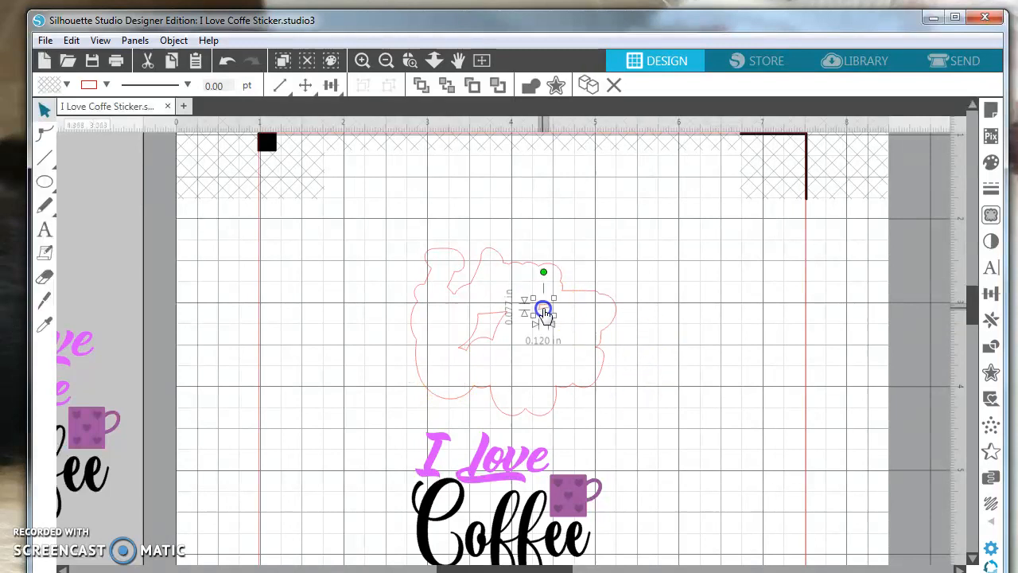
key("Delete")
left_click(530, 325)
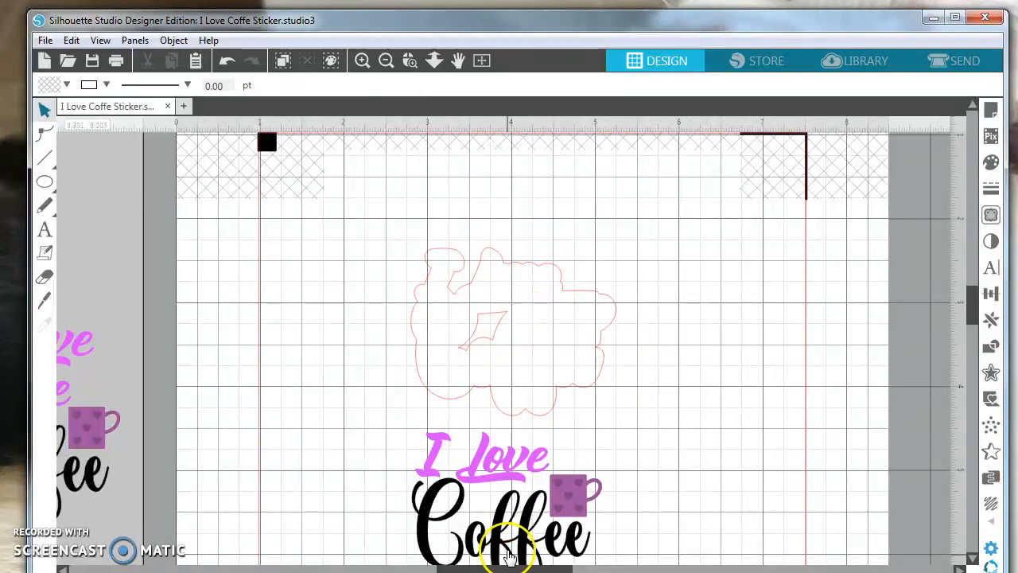
Step: Position the I Love Coffee design inside the cleaned-up cut border and inspect it up close
left_click_drag(497, 543, 503, 362)
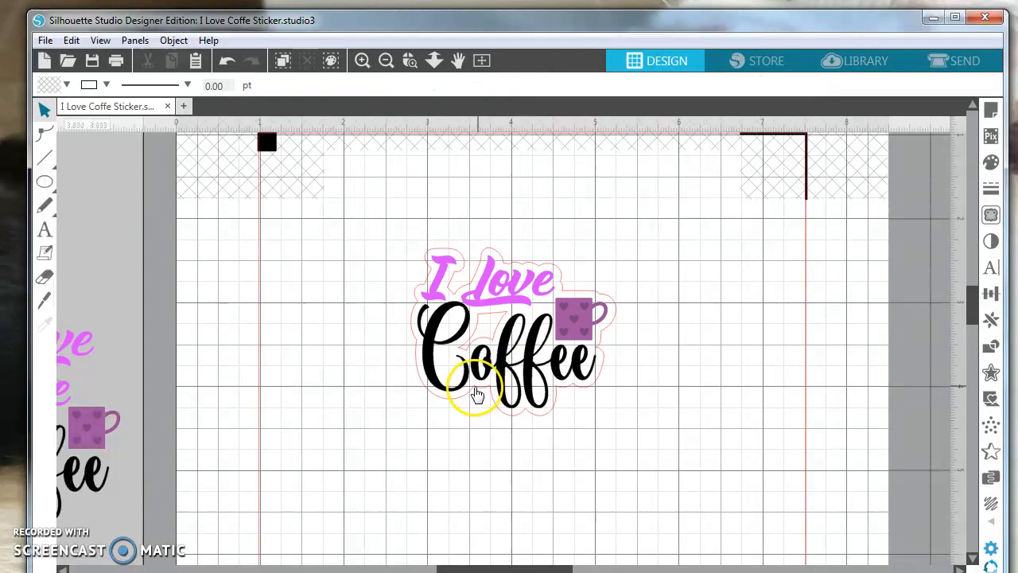
left_click(362, 60)
left_click(362, 61)
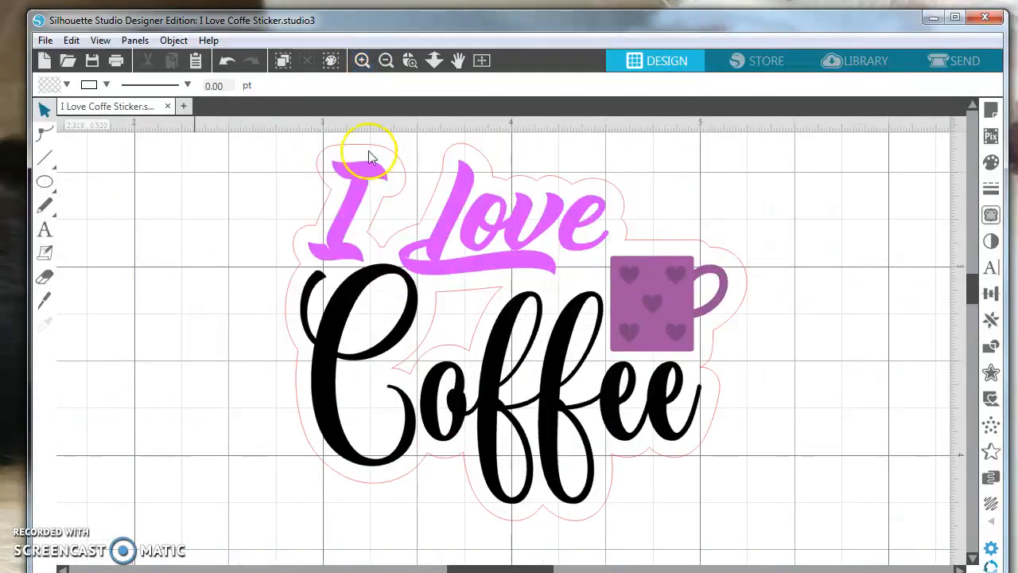
Step: Enlarge the I Love Coffee design to about 2.42 in wide and reposition it evenly inside the cut border
scroll(769, 424, "up", 1)
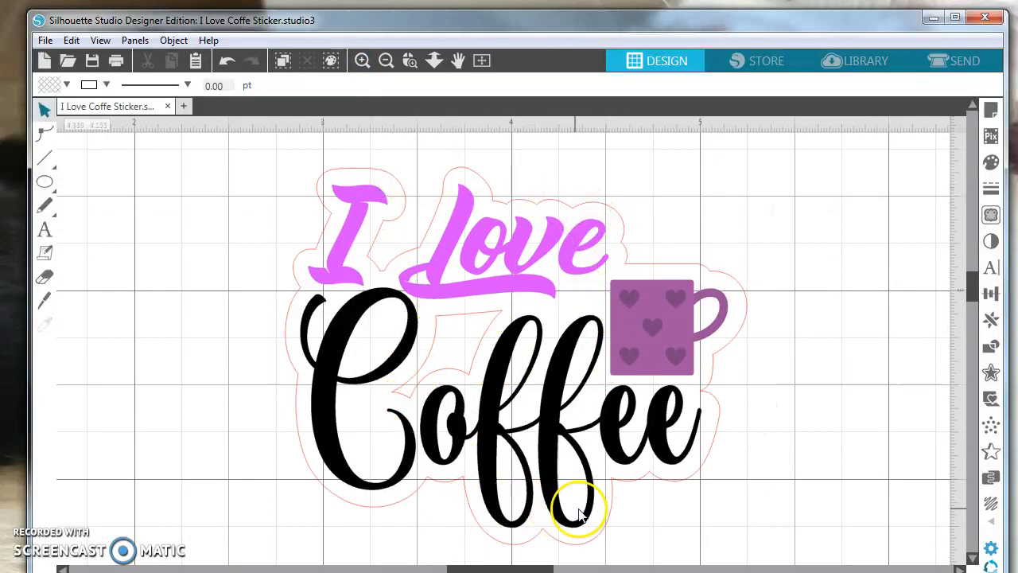
left_click(544, 437)
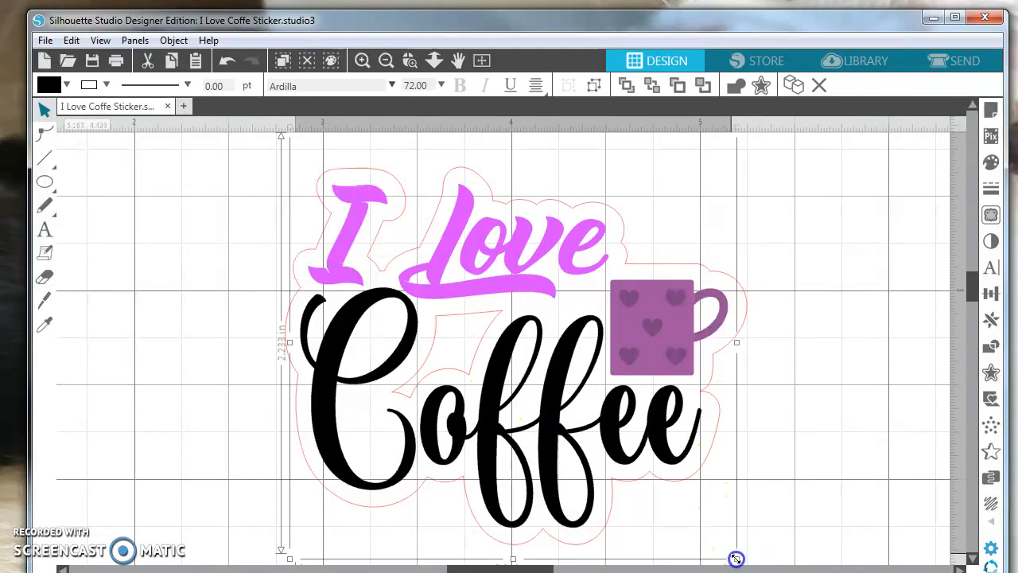
left_click_drag(735, 559, 771, 534)
left_click_drag(496, 390, 484, 368)
left_click_drag(757, 513, 746, 500)
left_click_drag(545, 356, 550, 376)
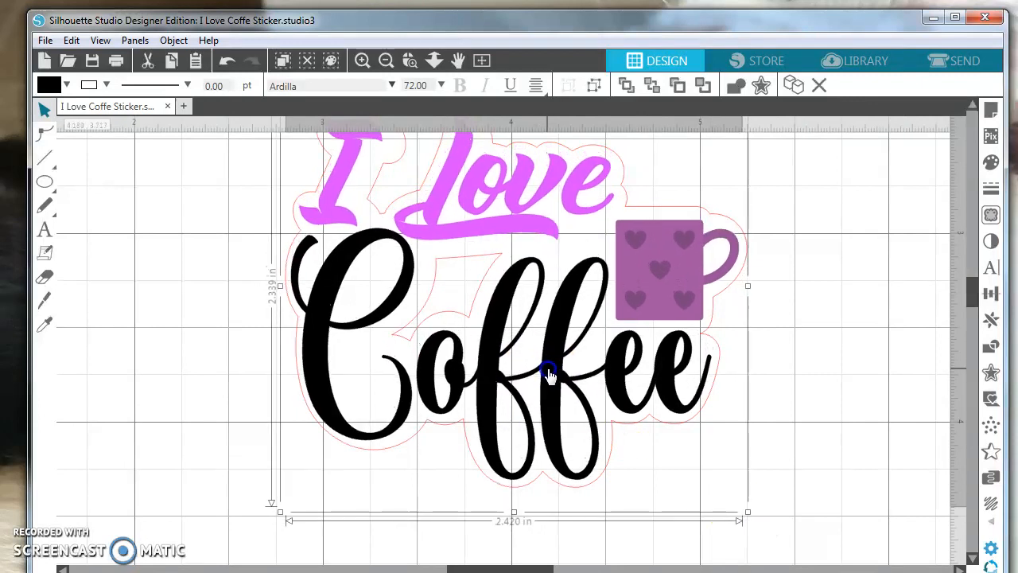
left_click(750, 381)
scroll(822, 392, "up", 1)
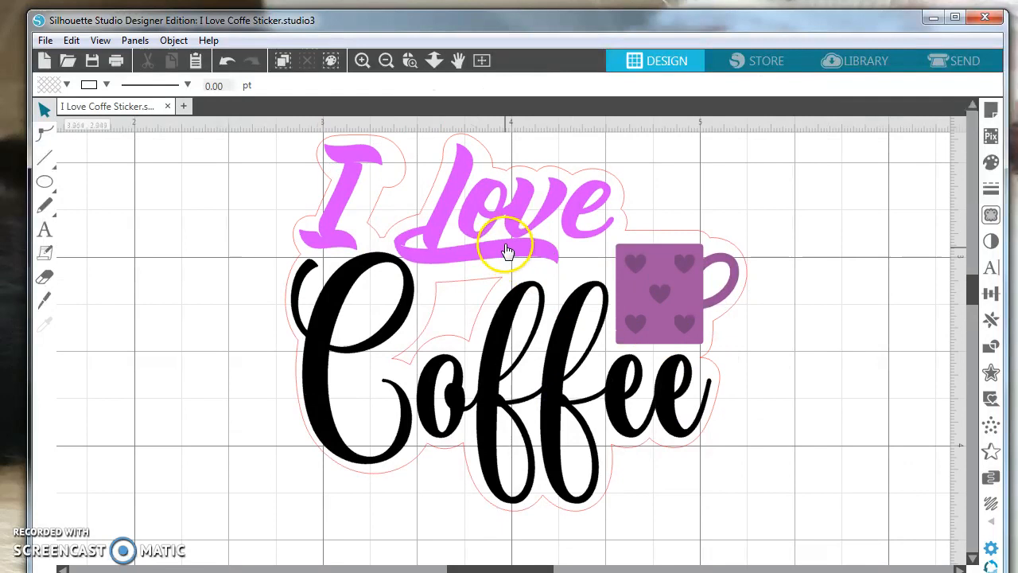
left_click_drag(667, 279, 671, 280)
left_click(825, 302)
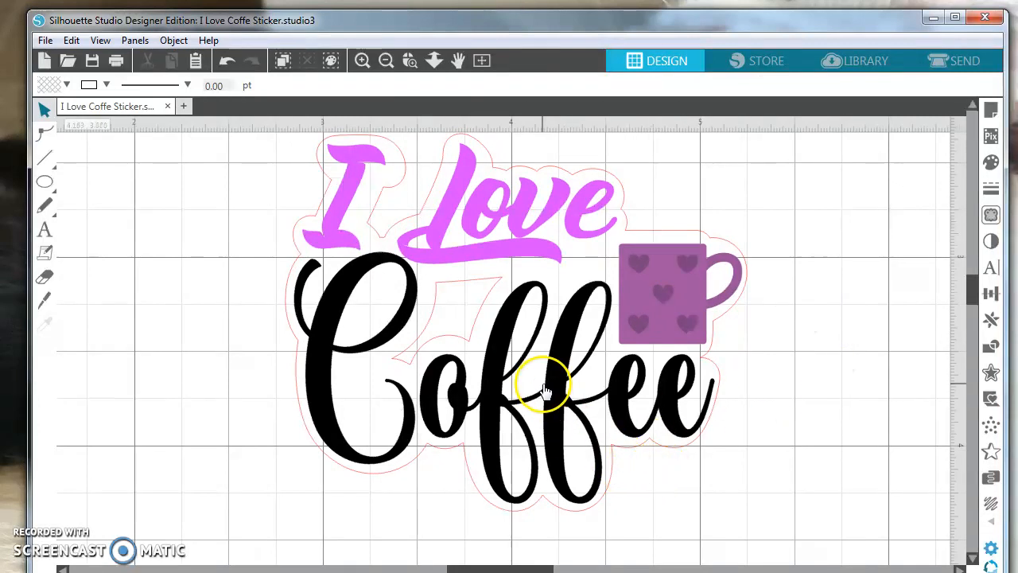
Step: Open the send view, move the coloured design below its border, and set the design to No Cut
left_click(951, 70)
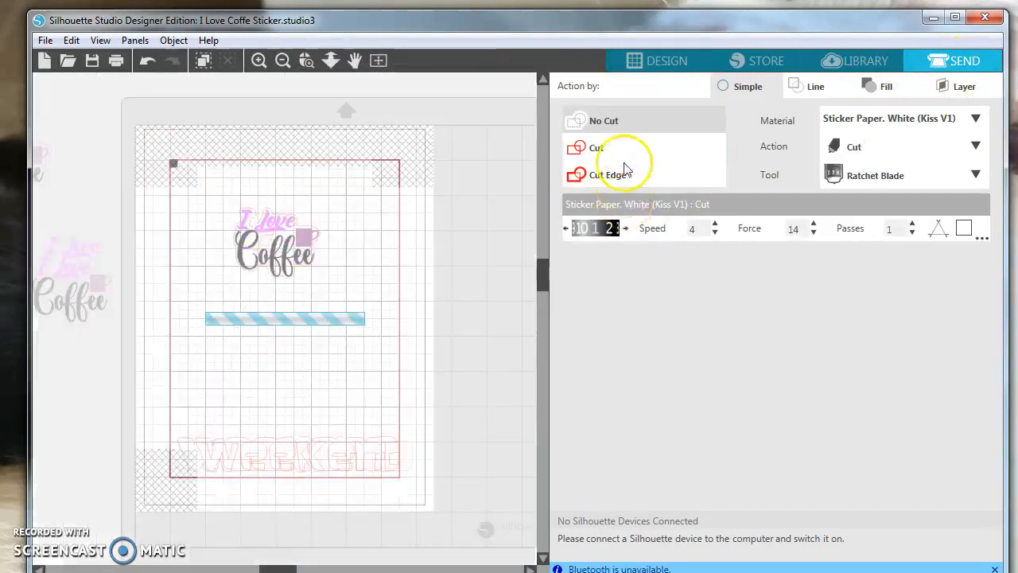
left_click(569, 149)
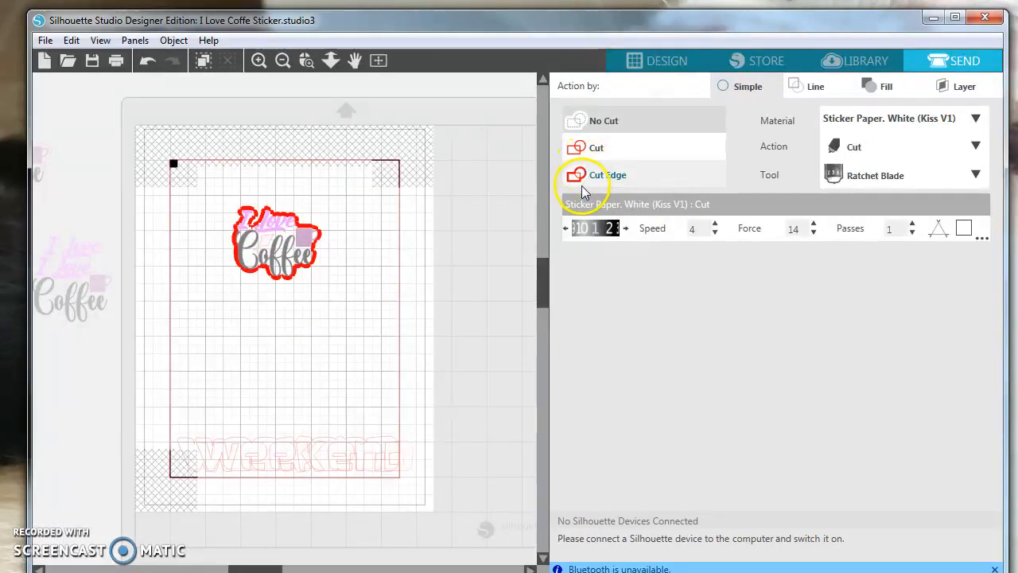
left_click(585, 184)
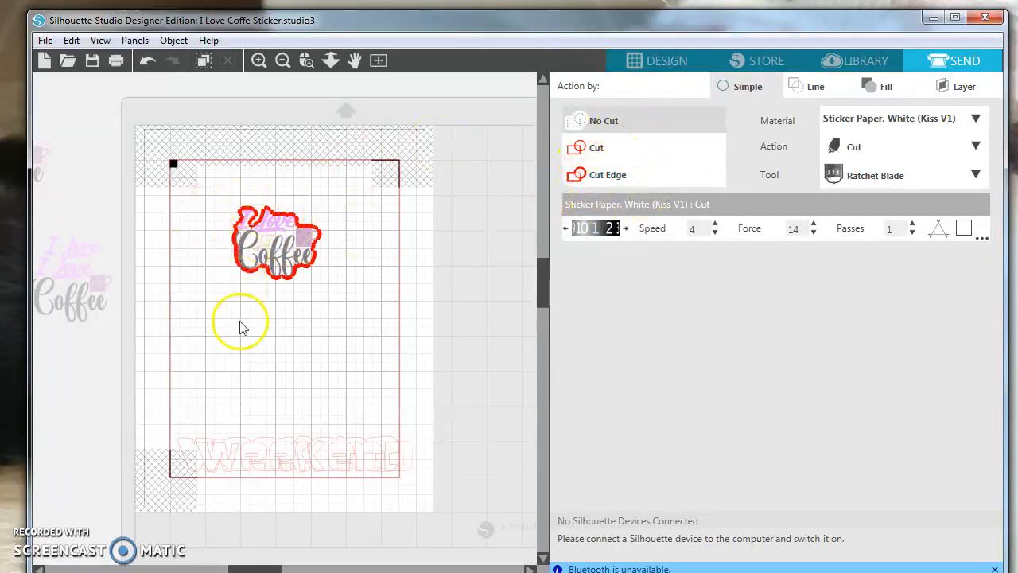
left_click_drag(318, 277, 255, 355)
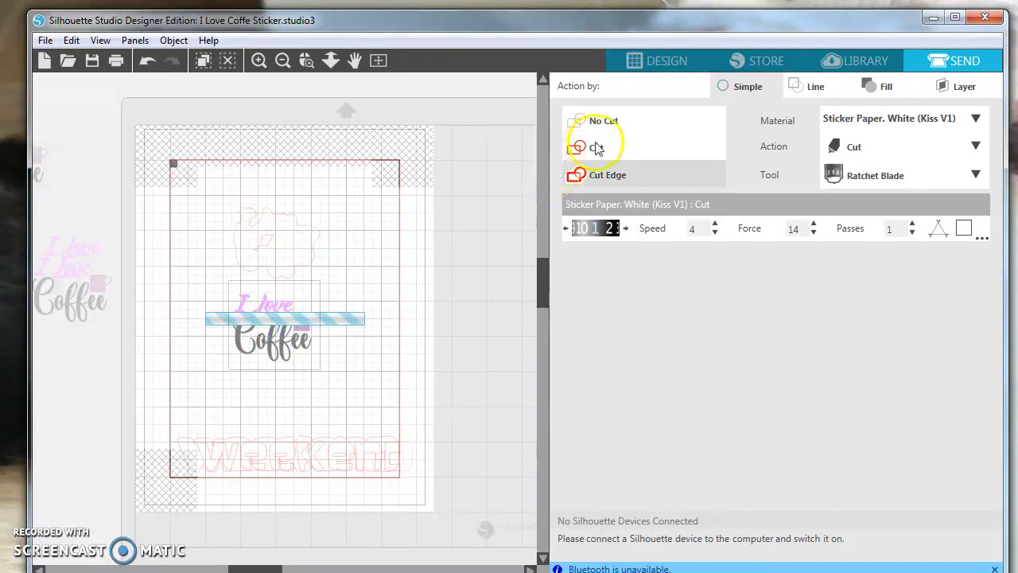
left_click(598, 126)
left_click(450, 369)
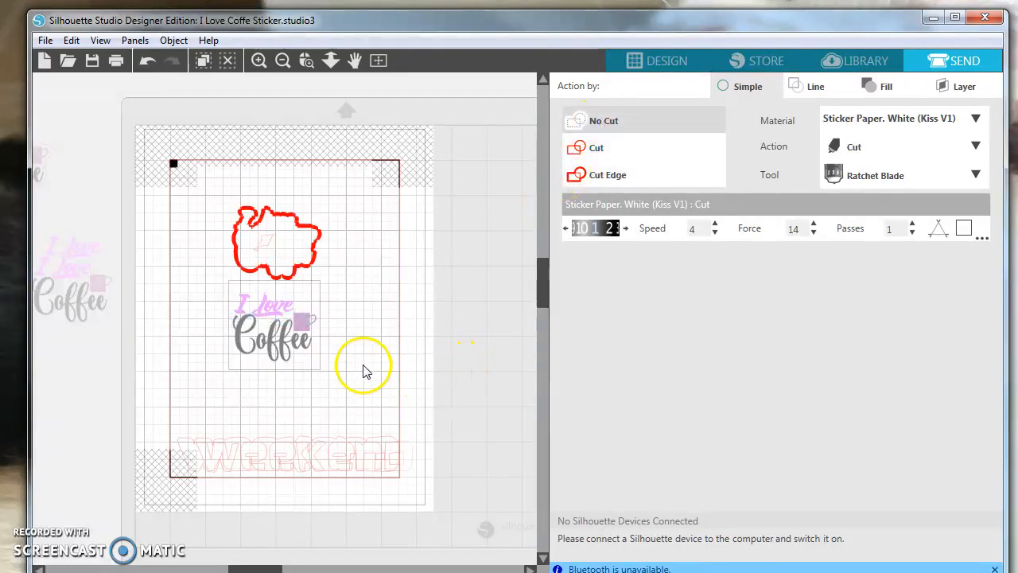
Step: Nudge the design slightly down, and set the border's small central inner shape to Cut after trying No Cut
left_click(276, 348)
left_click_drag(276, 348, 278, 356)
left_click(286, 258)
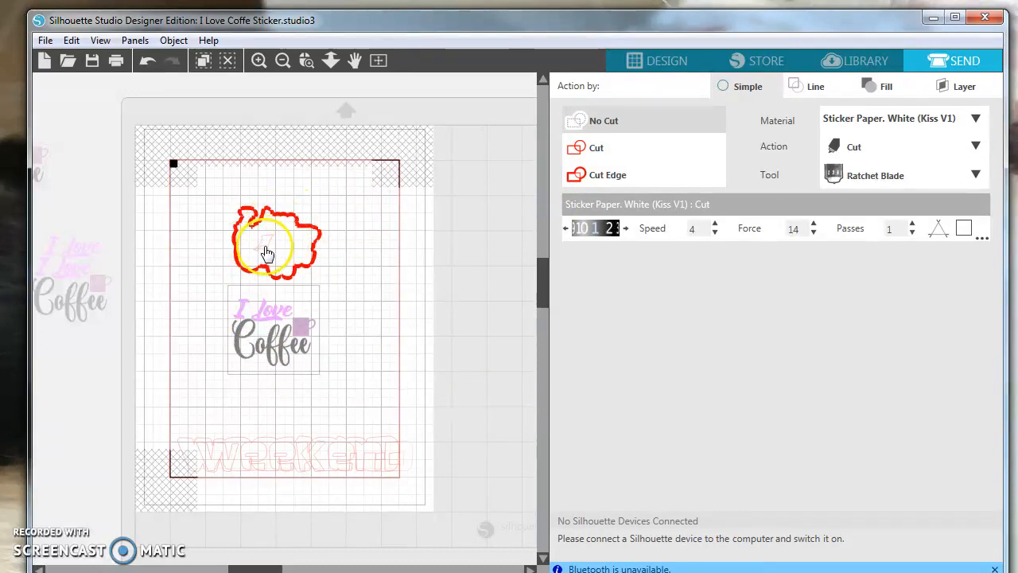
left_click(266, 245)
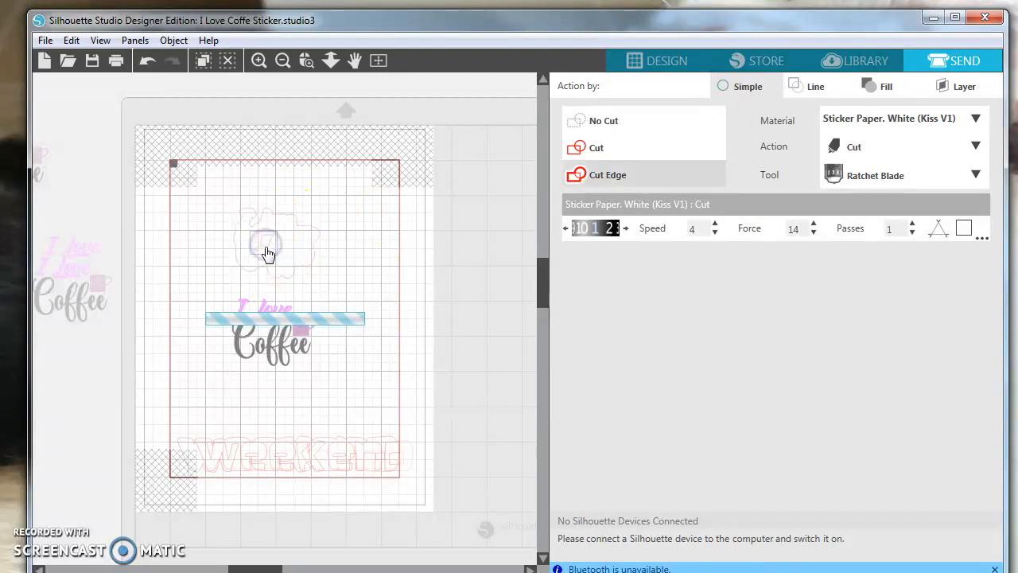
left_click(602, 121)
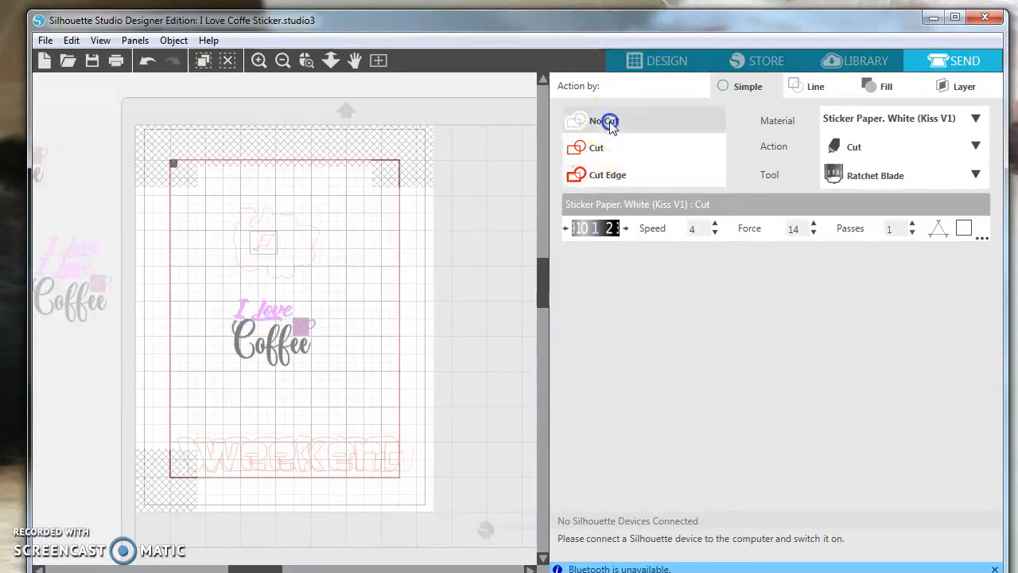
left_click(266, 248)
left_click(644, 129)
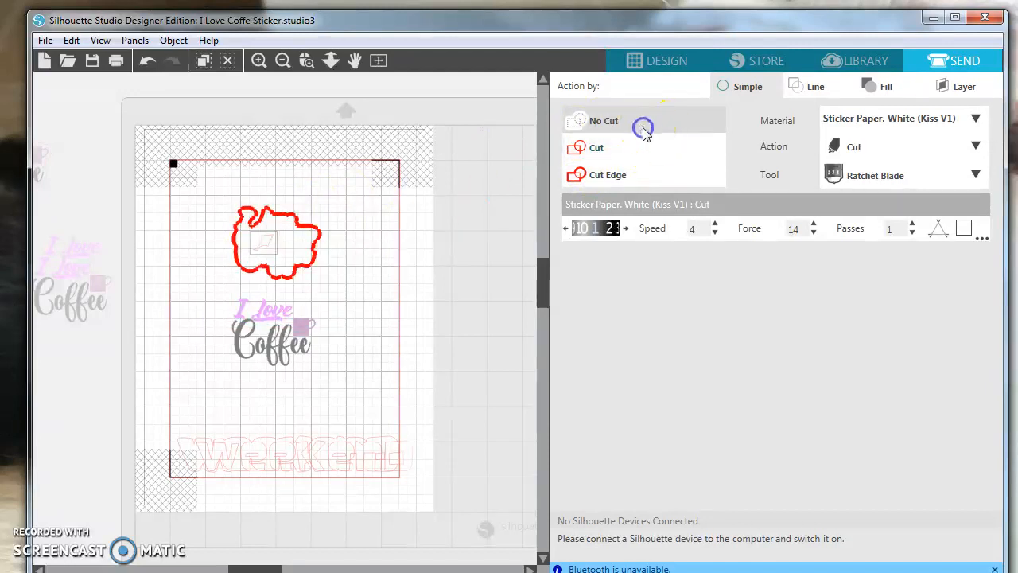
left_click(611, 147)
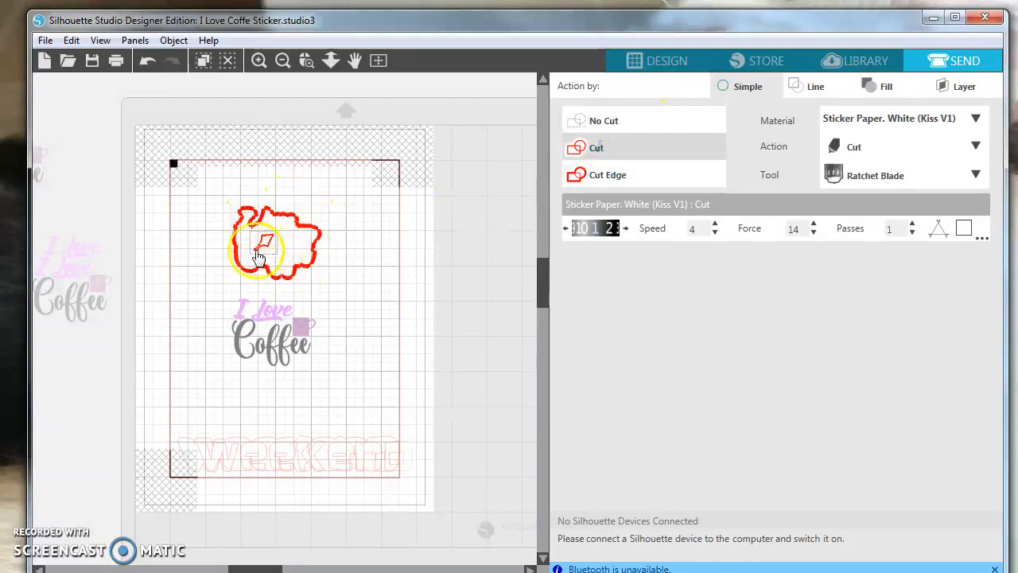
Step: Return to the design view and fit the coloured I Love Coffee design back inside its cut border
left_click(655, 70)
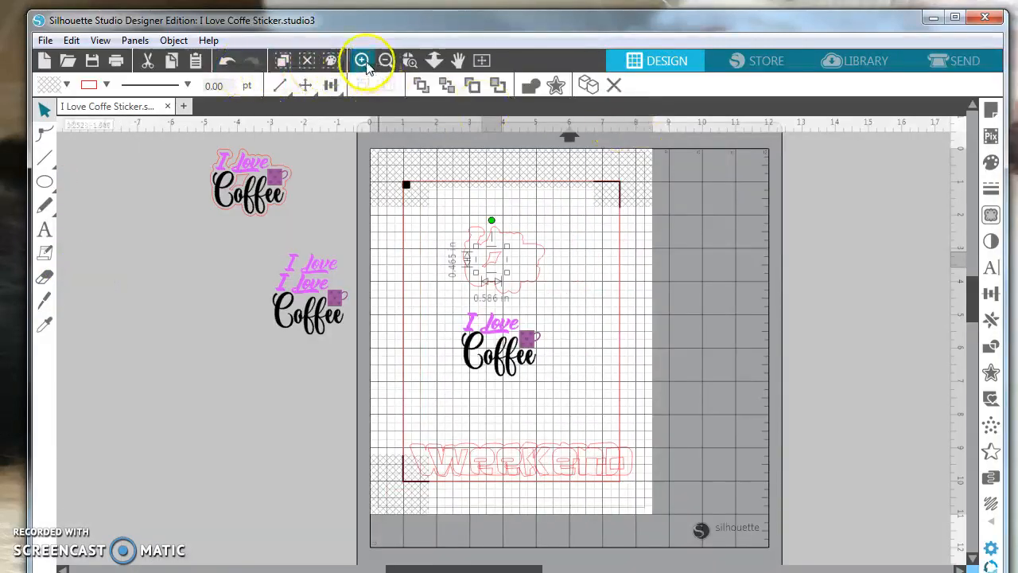
left_click(364, 63)
left_click(364, 63)
left_click(364, 62)
scroll(568, 313, "up", 2)
scroll(568, 310, "up", 1)
left_click_drag(510, 444, 506, 204)
left_click(668, 339)
scroll(667, 340, "up", 3)
left_click_drag(450, 309, 462, 265)
left_click(679, 387)
scroll(679, 387, "up", 2)
scroll(679, 388, "up", 1)
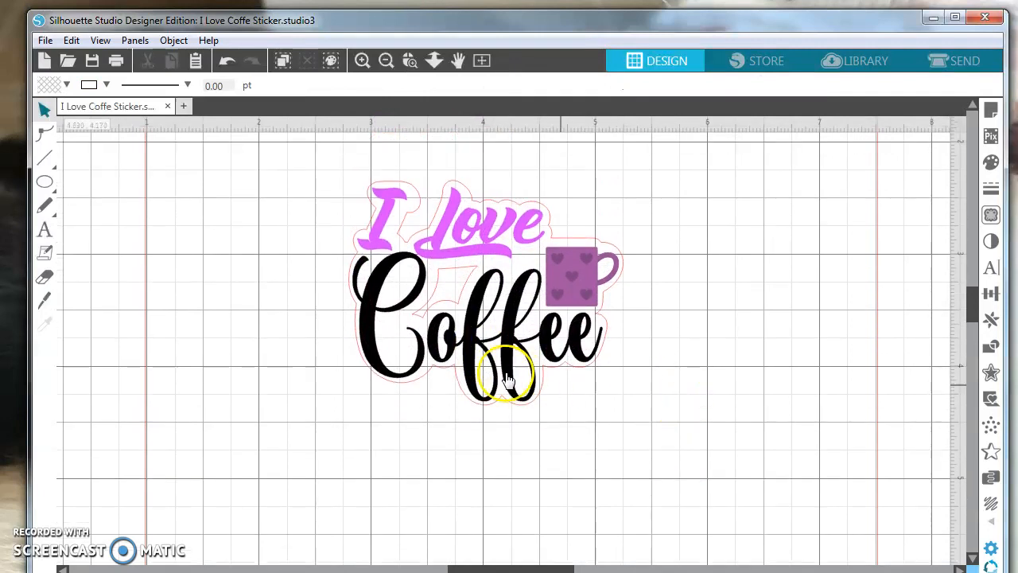
mouse_move(441, 344)
left_mouse_down()
mouse_move(454, 337)
mouse_move(443, 343)
left_mouse_up()
left_click(405, 402)
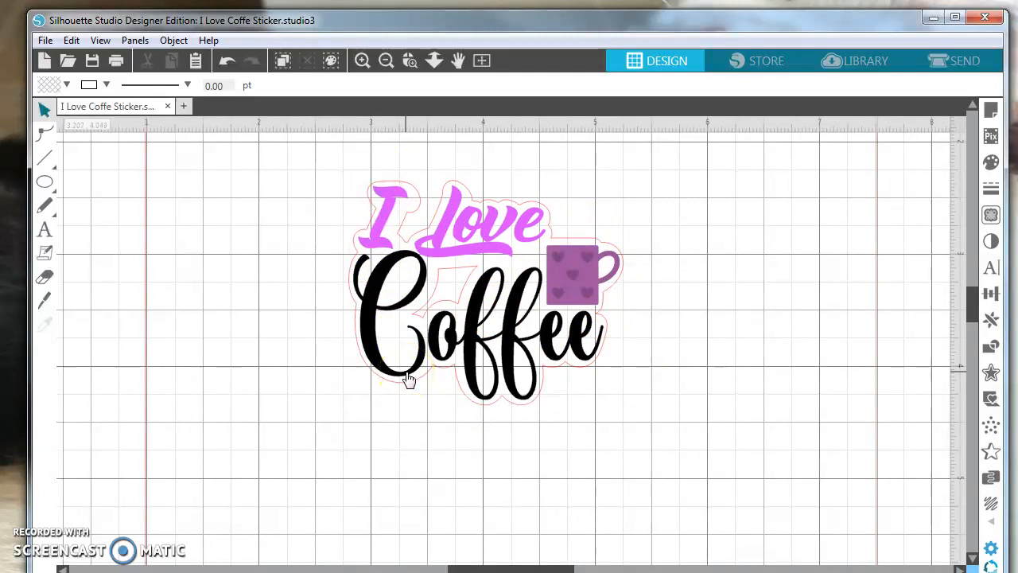
Step: Group the coloured design with its cut border and shrink the sticker to about 1.51 in wide by 1.44 in high
left_click_drag(732, 405, 377, 201)
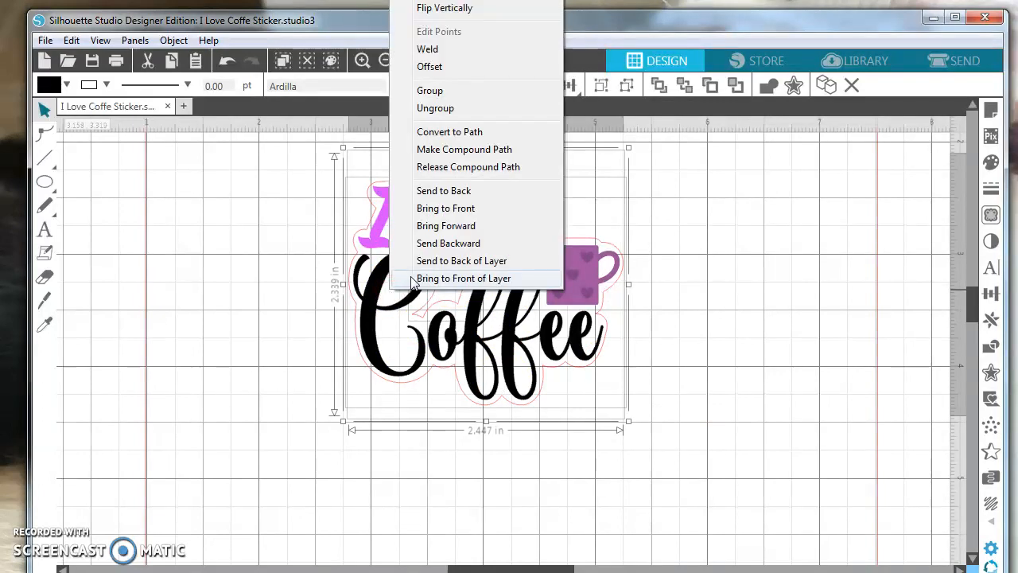
left_click(448, 92)
left_click_drag(491, 336, 469, 395)
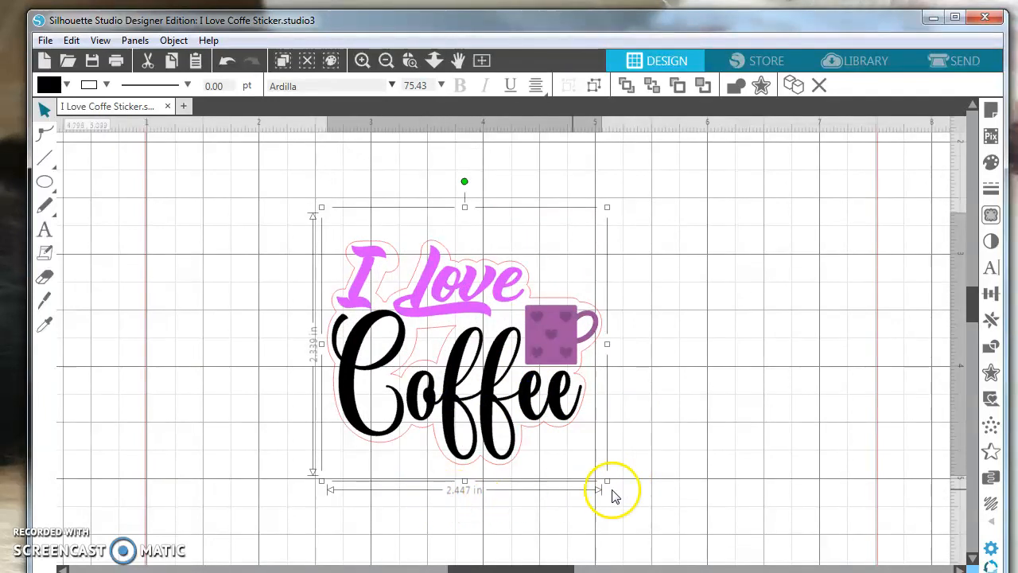
left_click_drag(605, 480, 509, 368)
left_click(450, 467)
left_click(415, 332)
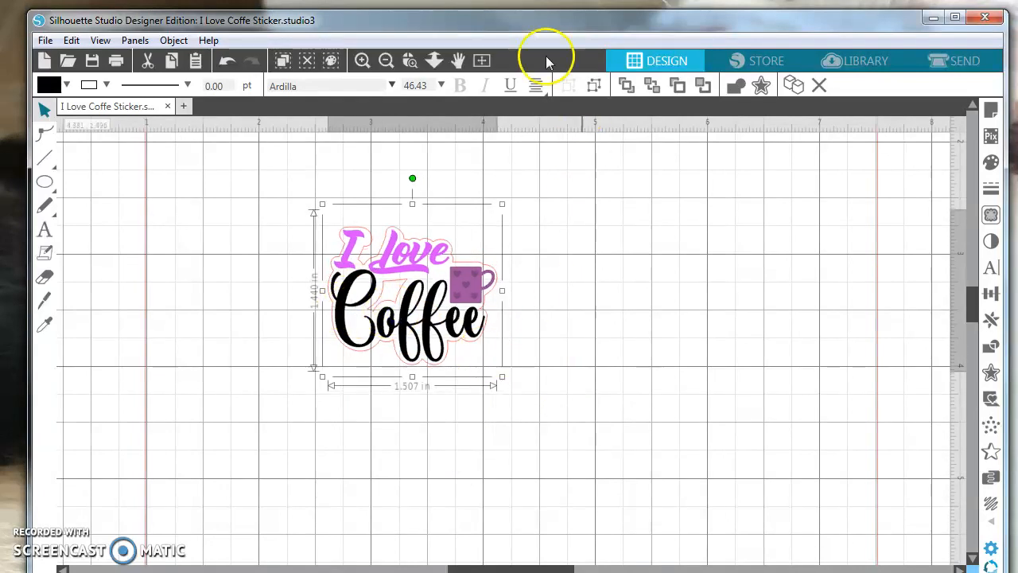
Step: Duplicate the grouped sticker twice and arrange the three stickers in a row near the top of the page
left_click(386, 61)
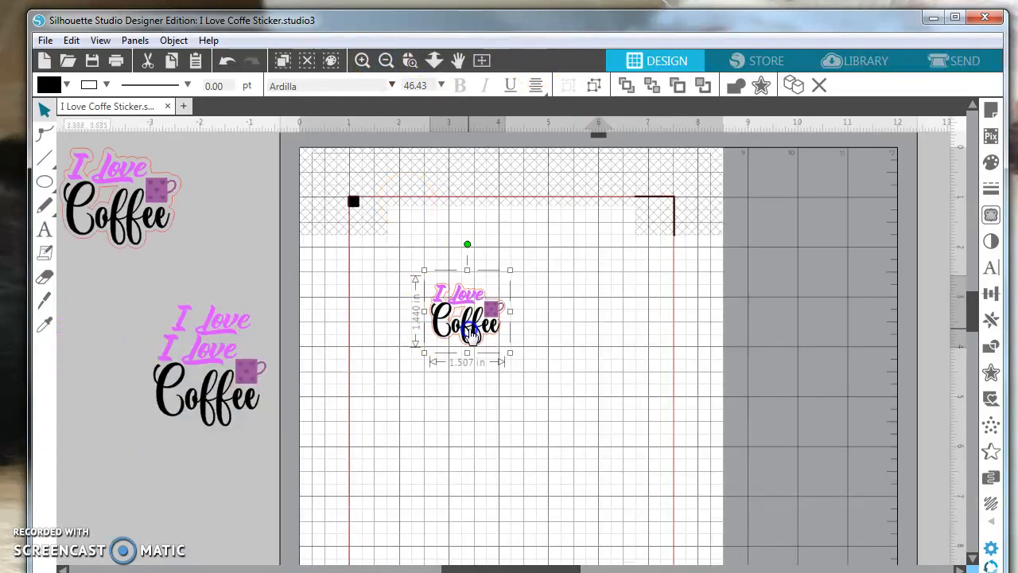
left_click_drag(469, 334, 619, 310)
left_click_drag(476, 316, 418, 273)
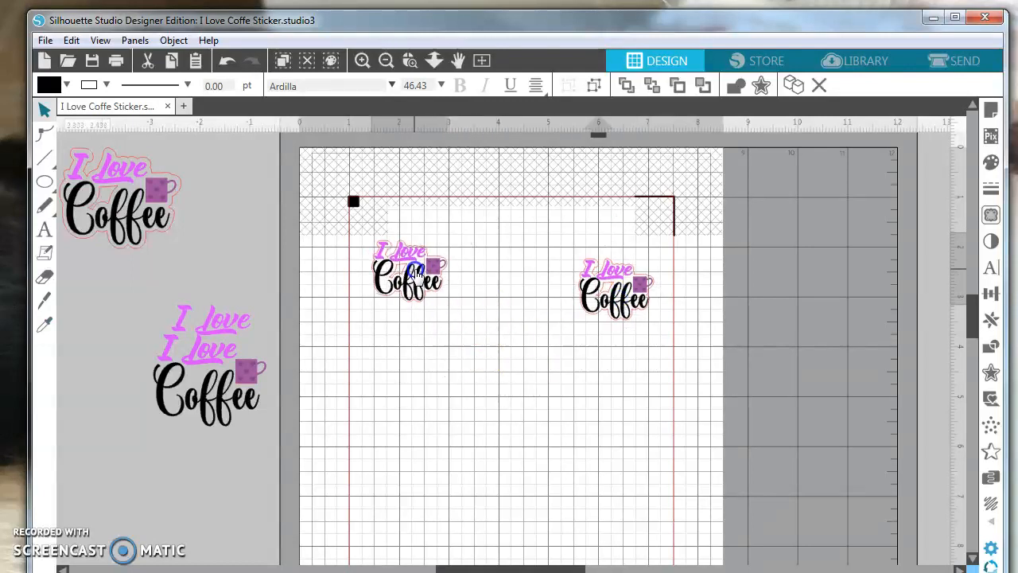
left_click(509, 280)
left_click_drag(624, 287, 507, 272)
left_click(571, 293)
key("ctrl+v")
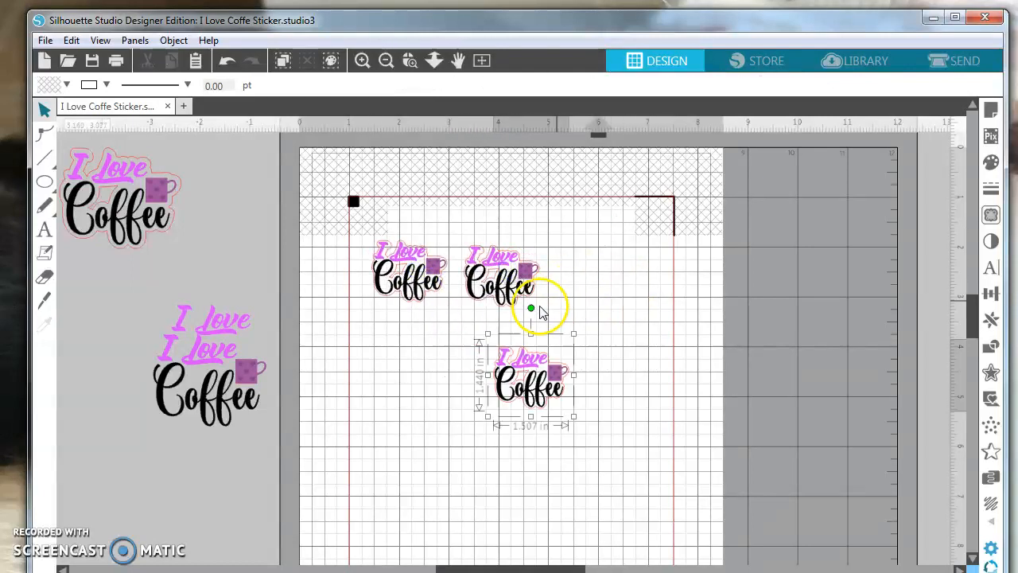
left_click_drag(517, 387, 608, 280)
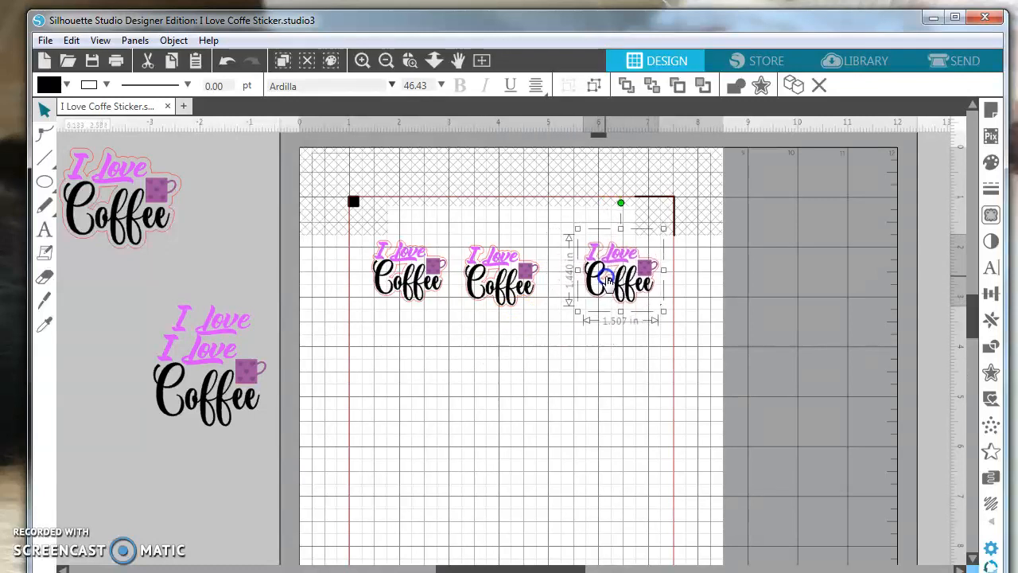
Step: Open a gap in the sticker row, paste a fourth sticker, shrink it to roughly half size and place it in the gap
left_click(401, 274)
left_click_drag(401, 274, 388, 273)
left_click_drag(480, 273, 527, 267)
key("ctrl+v")
left_click_drag(538, 407, 435, 338)
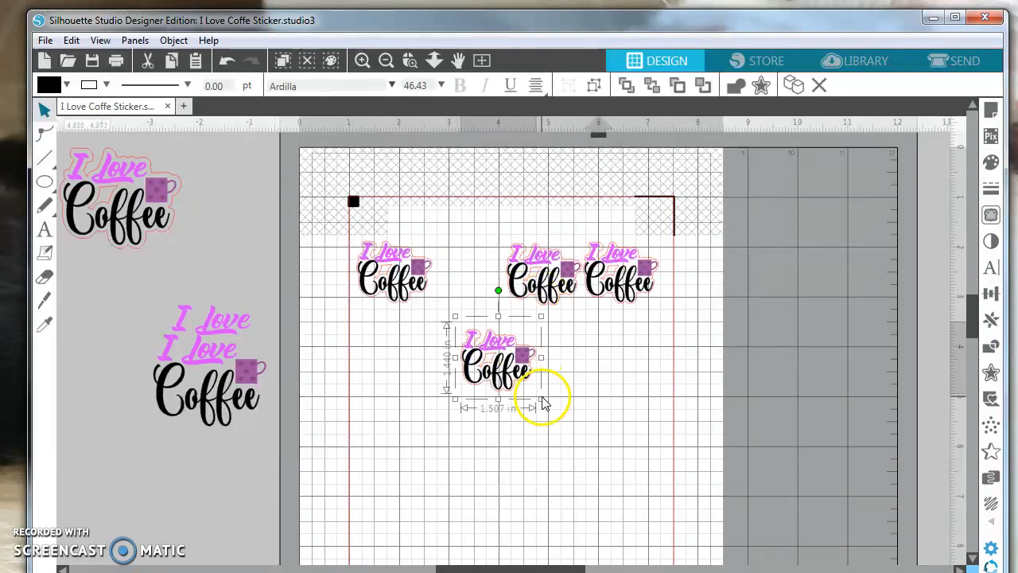
left_click_drag(542, 400, 481, 276)
left_click(511, 378)
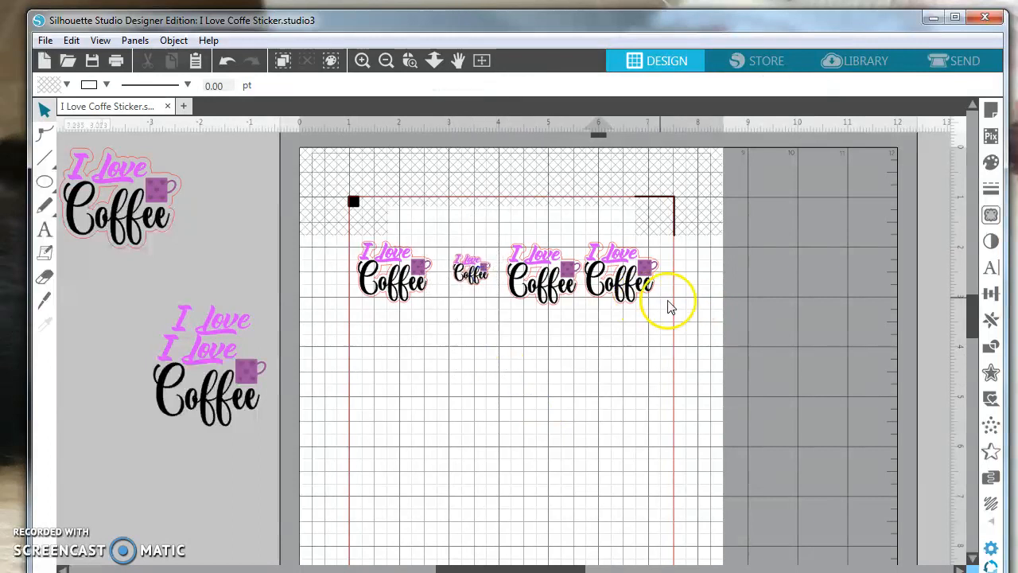
Step: Copy the whole row of four stickers and place the pasted copy directly below as a second row
left_click_drag(665, 301, 420, 284)
key("alt")
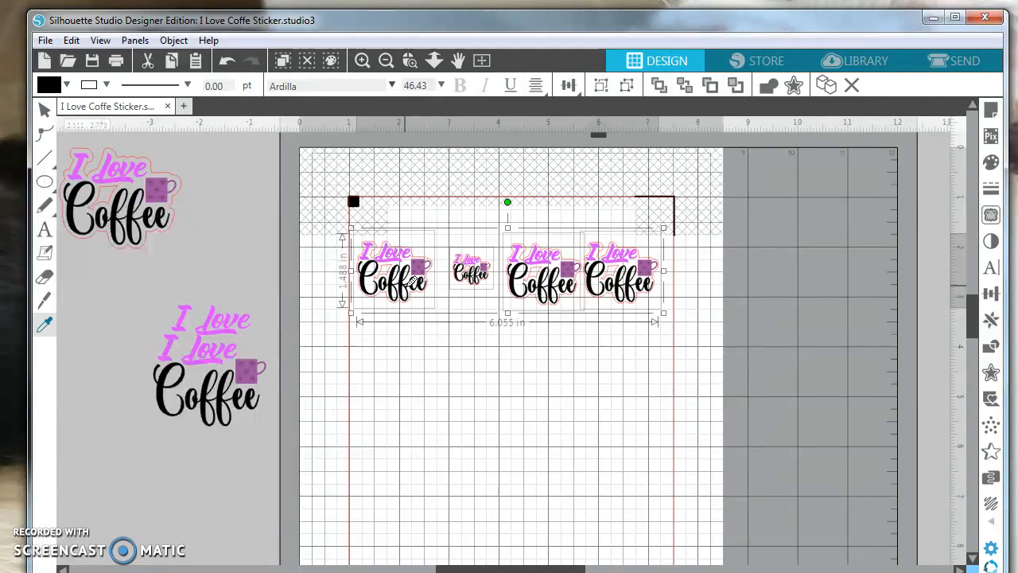
key("alt")
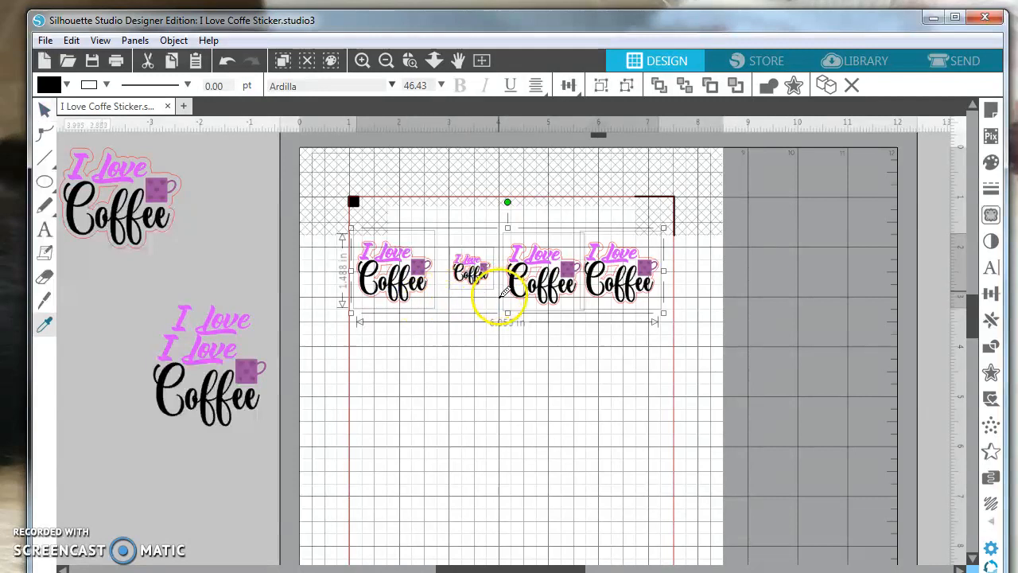
key("ctrl+v")
left_click_drag(556, 324, 517, 426)
left_click(563, 478)
key("ctrl+v")
left_click(227, 61)
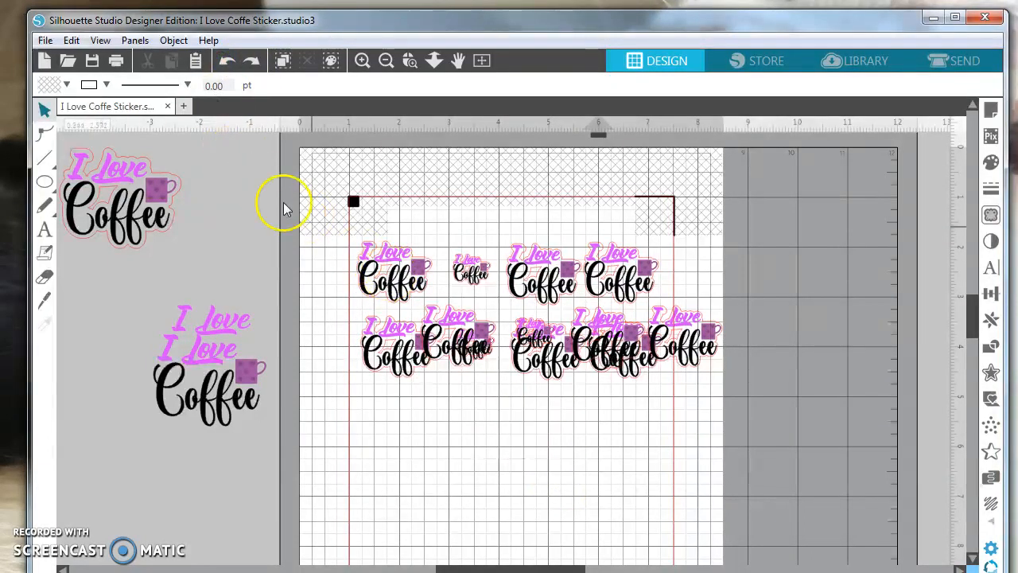
left_click(228, 57)
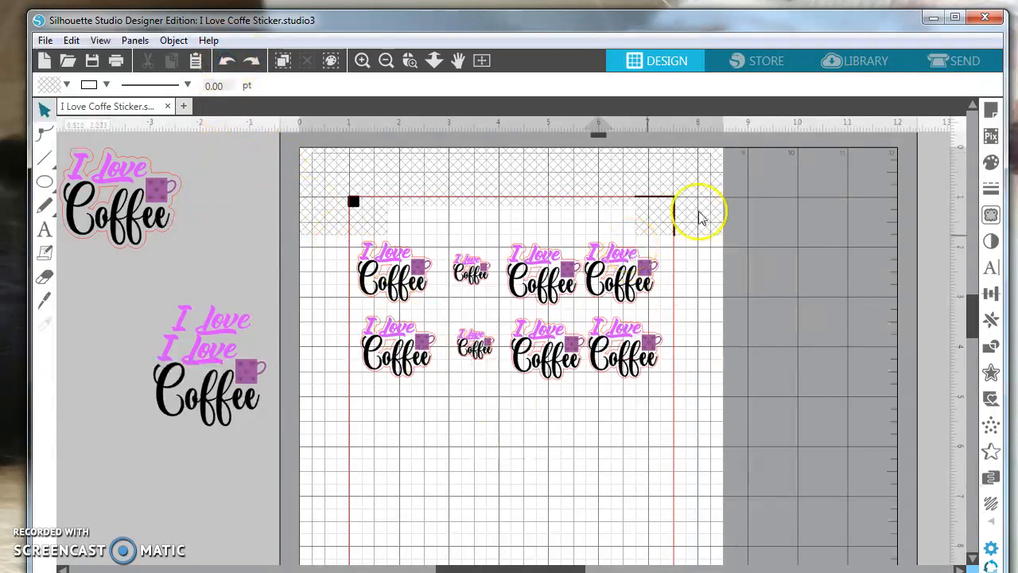
Step: Check the cut lines around both sticker rows in the send view, and return to the design view for a closer look
left_click(966, 62)
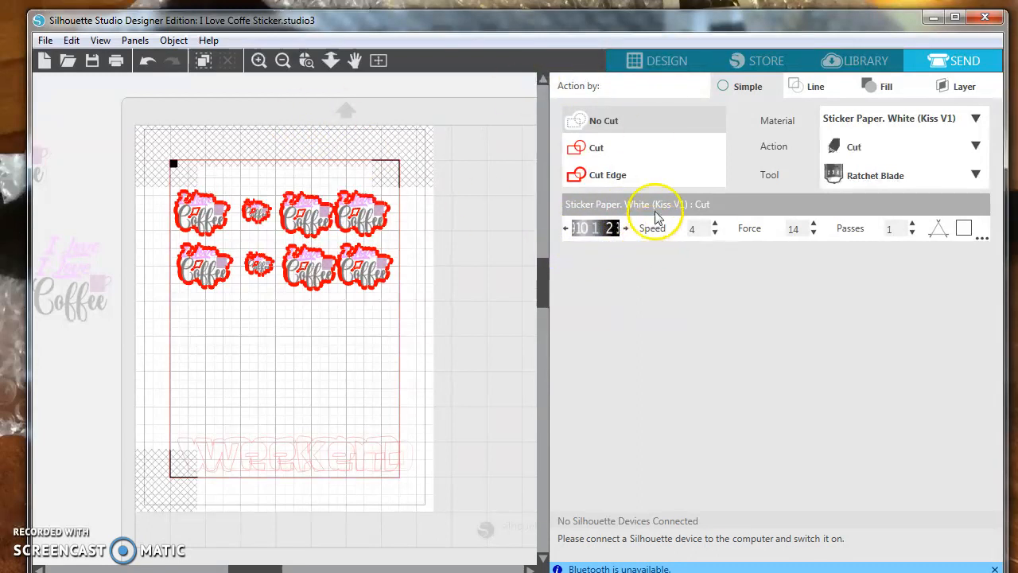
left_click(658, 70)
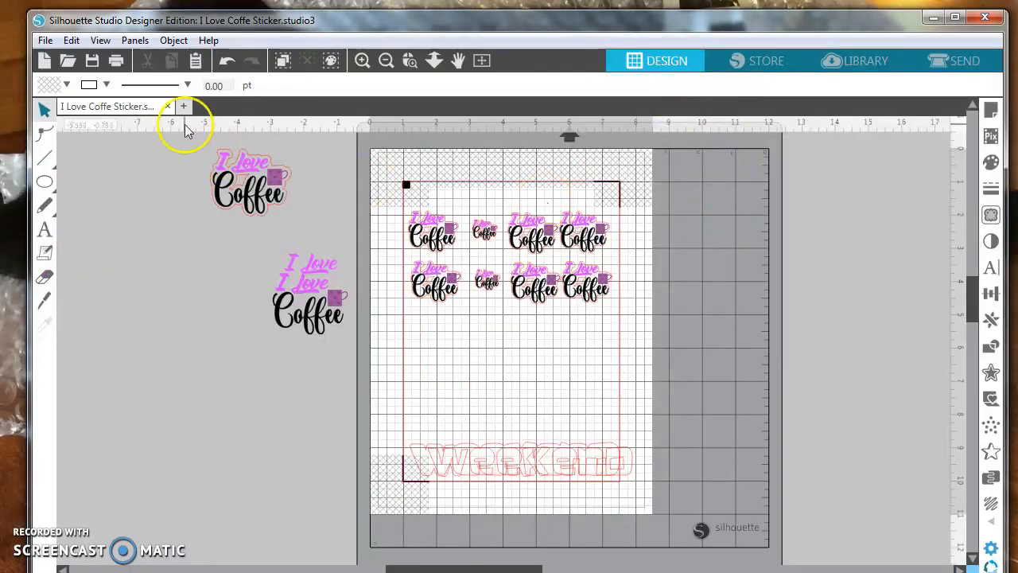
left_click(362, 61)
scroll(584, 417, "up", 3)
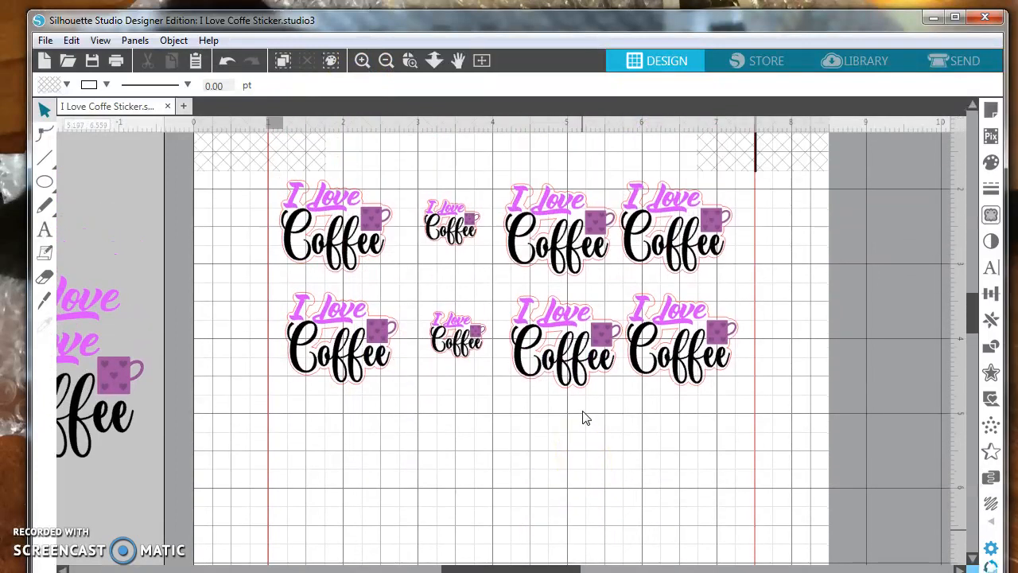